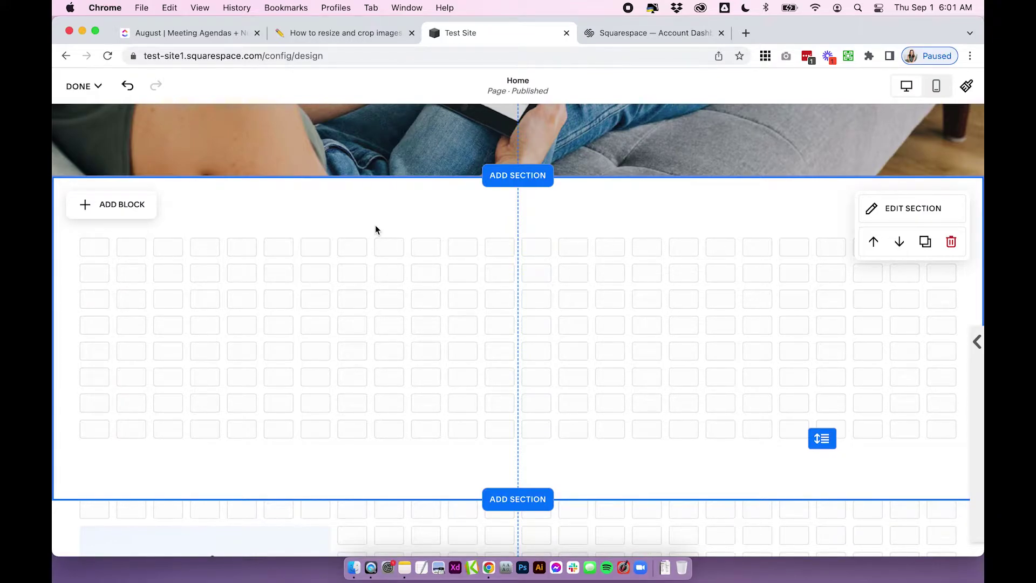
- Add an image block holding a stock mountain-lake photo and nudge it into place in the section
left_click(112, 203)
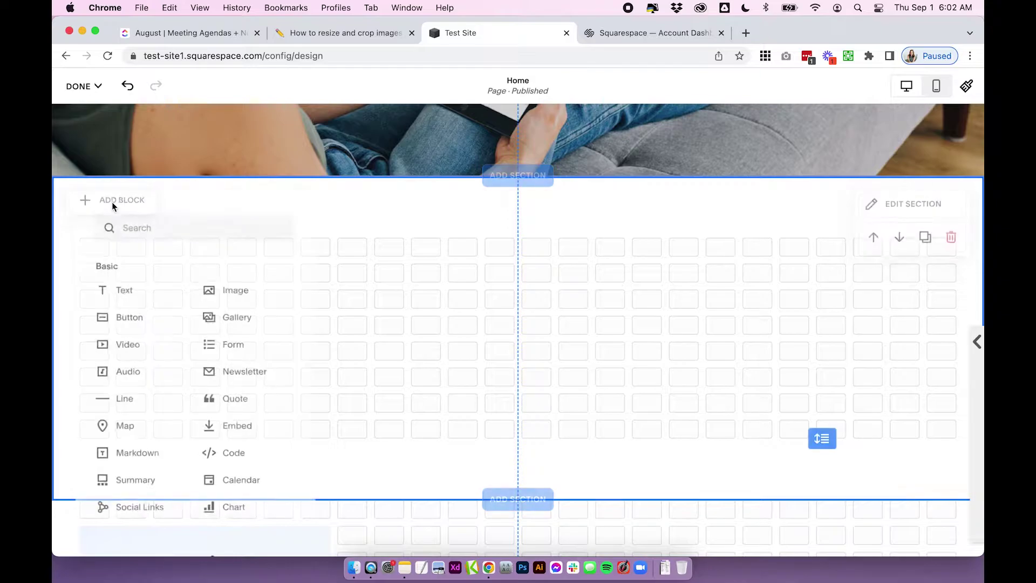
left_click(247, 287)
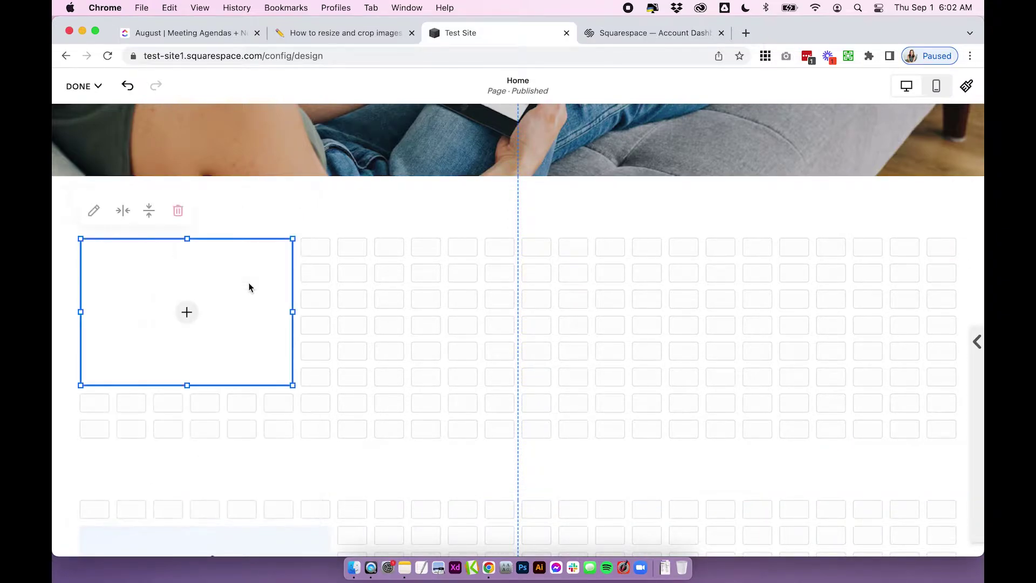
left_click(187, 311)
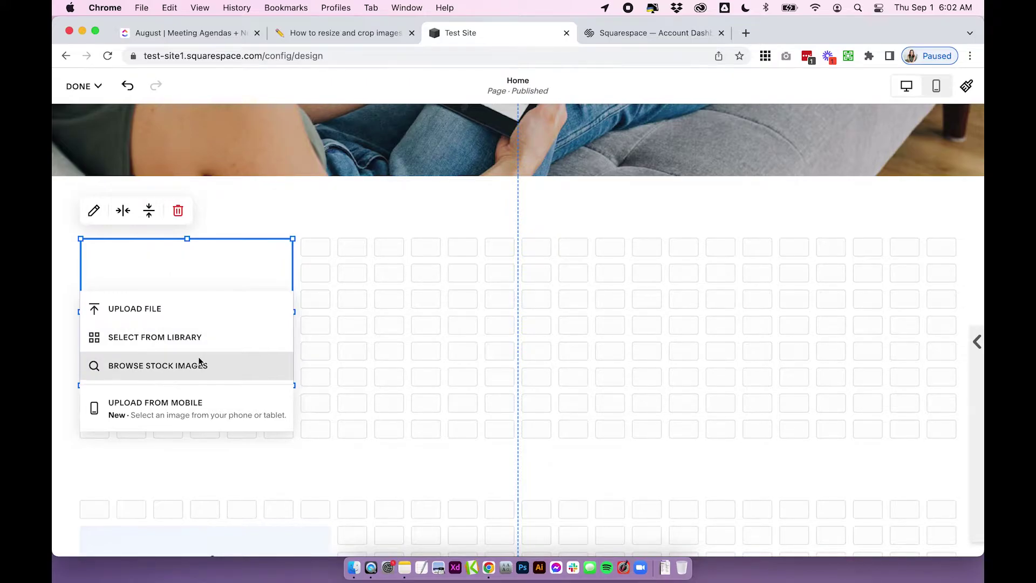
left_click(190, 373)
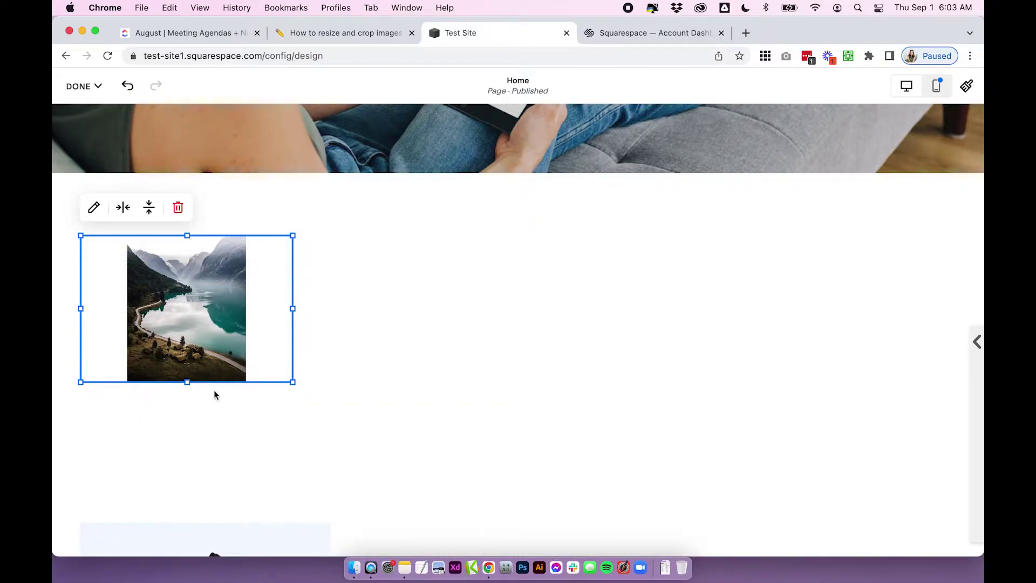
mouse_move(215, 304)
left_mouse_down()
mouse_move(300, 335)
mouse_move(214, 304)
left_mouse_up()
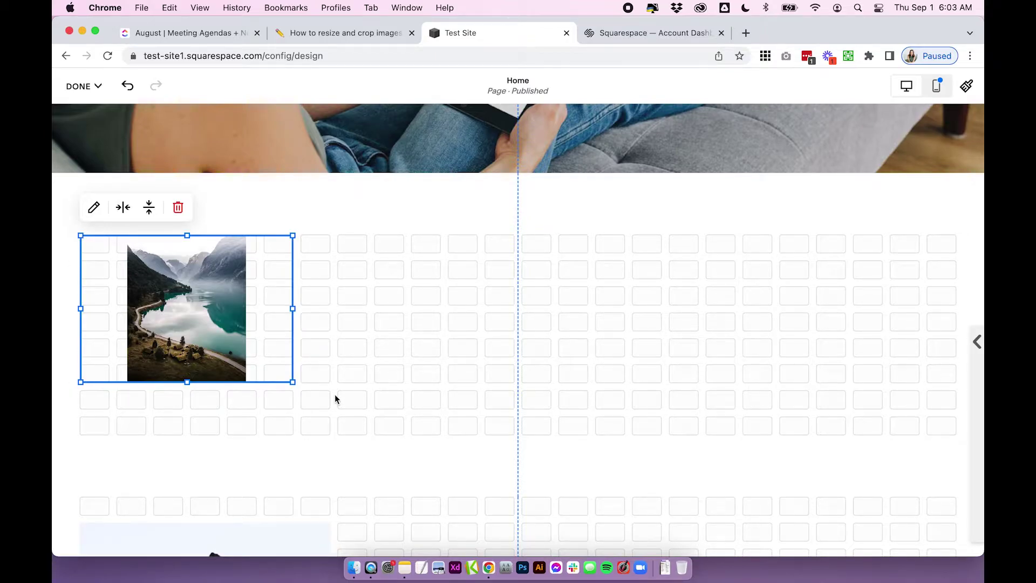
- Resize the image block taller and wider from its edges and corner, then shift it on the grid
scroll(259, 236, "up", 1)
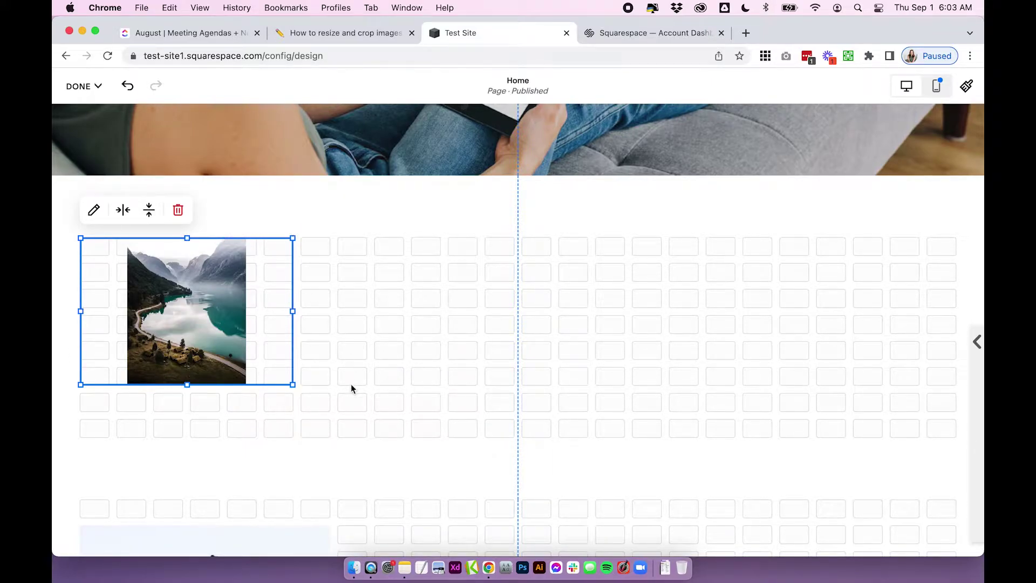
scroll(350, 384, "down", 1)
scroll(351, 384, "up", 1)
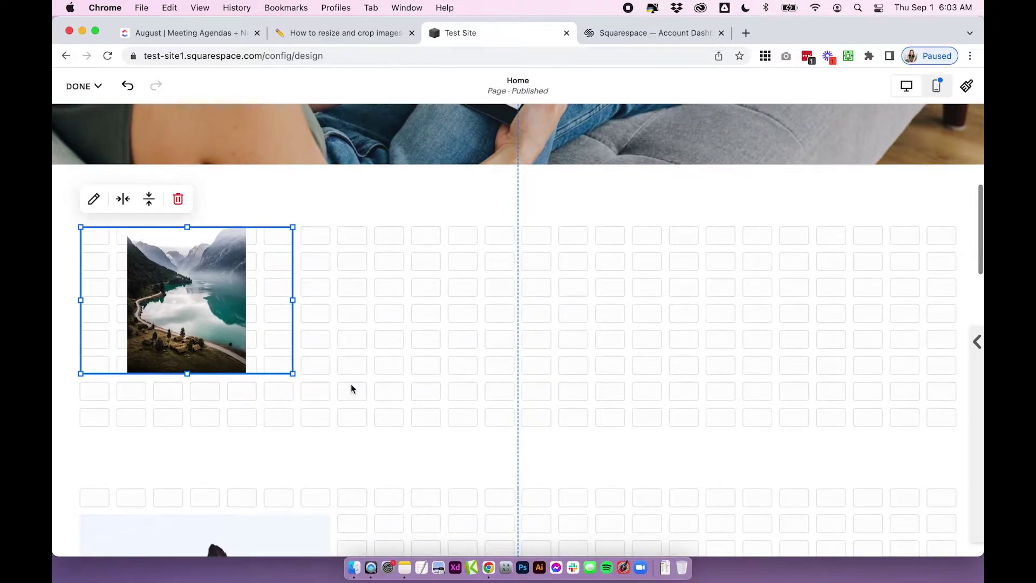
left_click_drag(190, 374, 189, 513)
left_click_drag(293, 364, 478, 329)
left_click_drag(282, 487, 280, 389)
left_click_drag(477, 212, 365, 217)
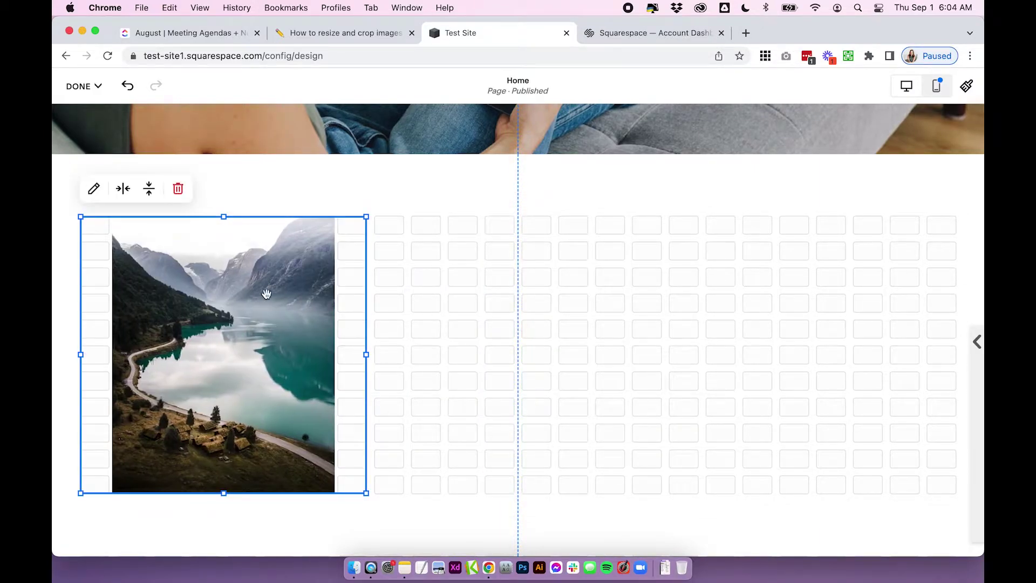
scroll(336, 320, "up", 1)
left_click_drag(337, 319, 338, 346)
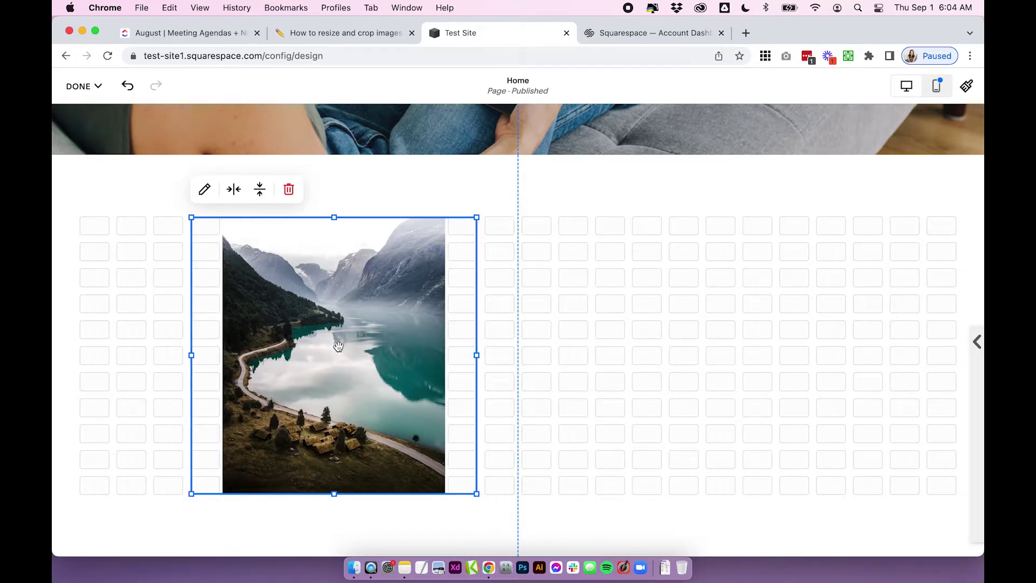
- Rework the block's width, height and position into a narrower, taller frame left of centre
scroll(338, 346, "down", 1)
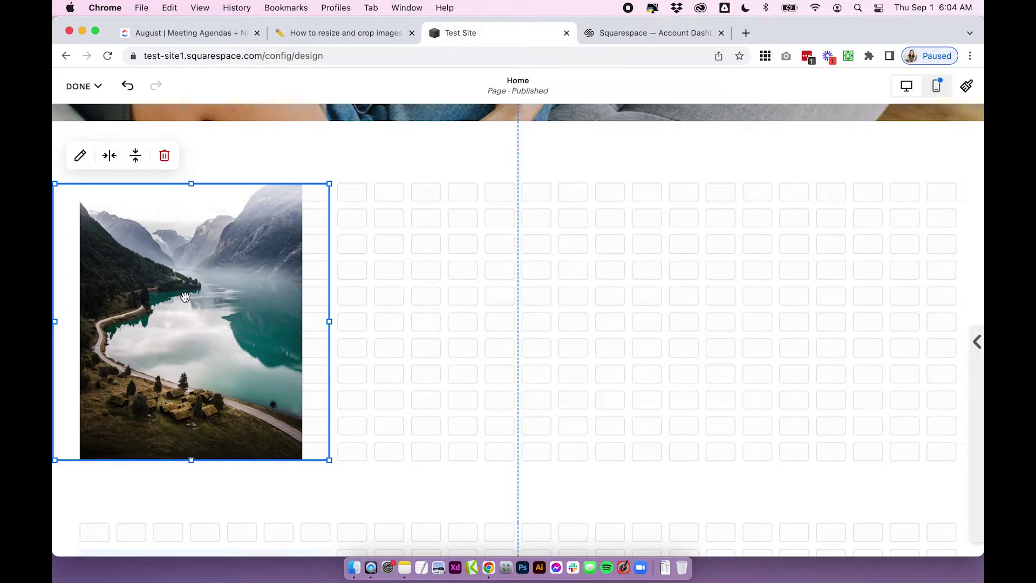
left_click_drag(329, 321, 256, 321)
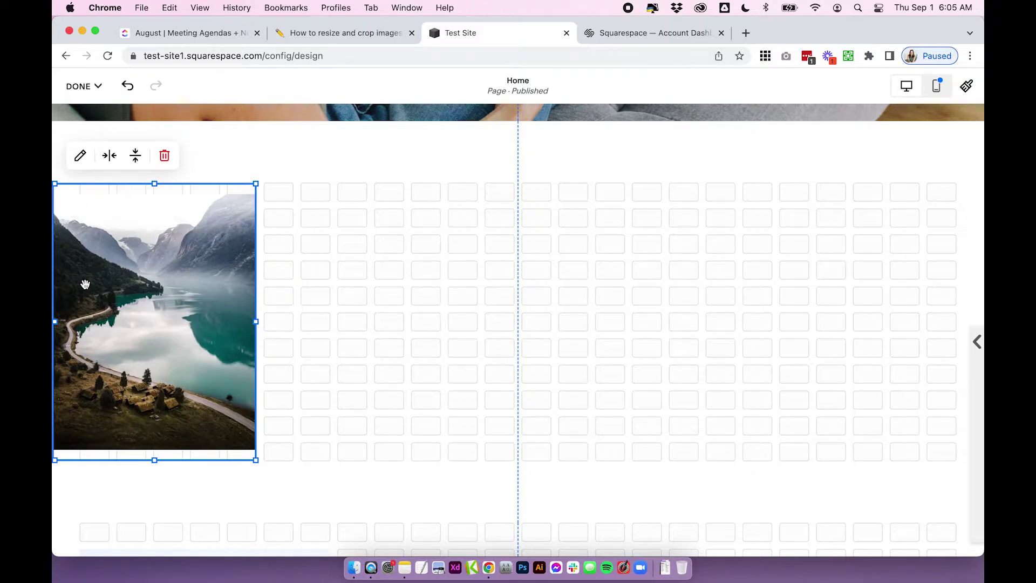
left_click_drag(96, 275, 239, 312)
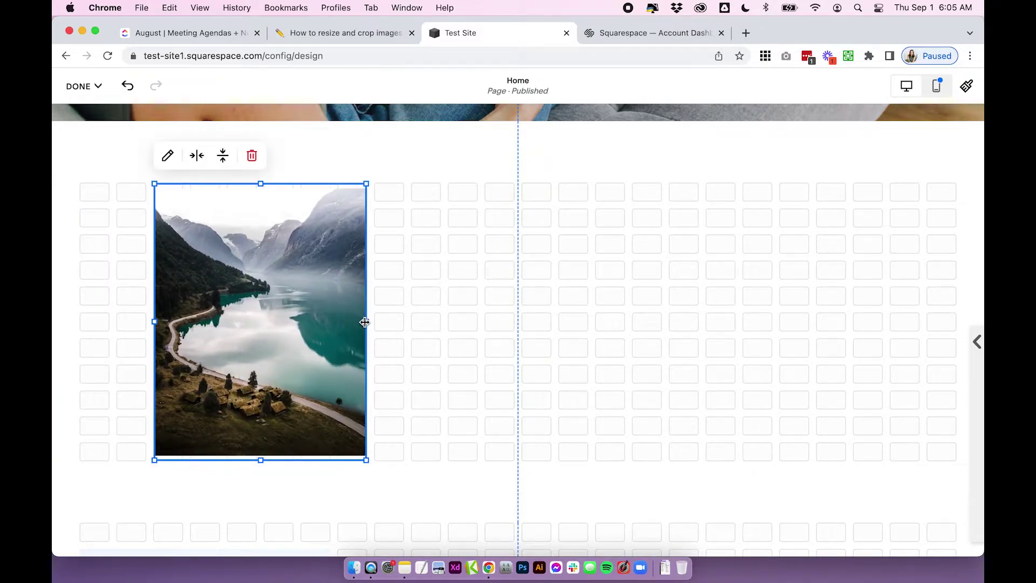
left_click_drag(365, 322, 550, 309)
left_click_drag(357, 449, 350, 419)
left_click_drag(550, 294, 480, 291)
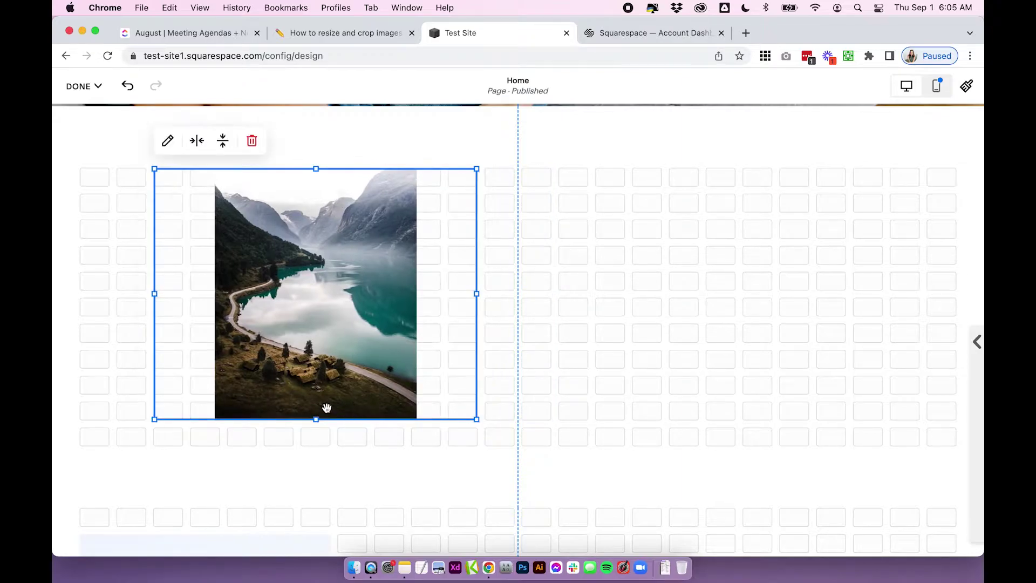
left_click_drag(316, 419, 319, 487)
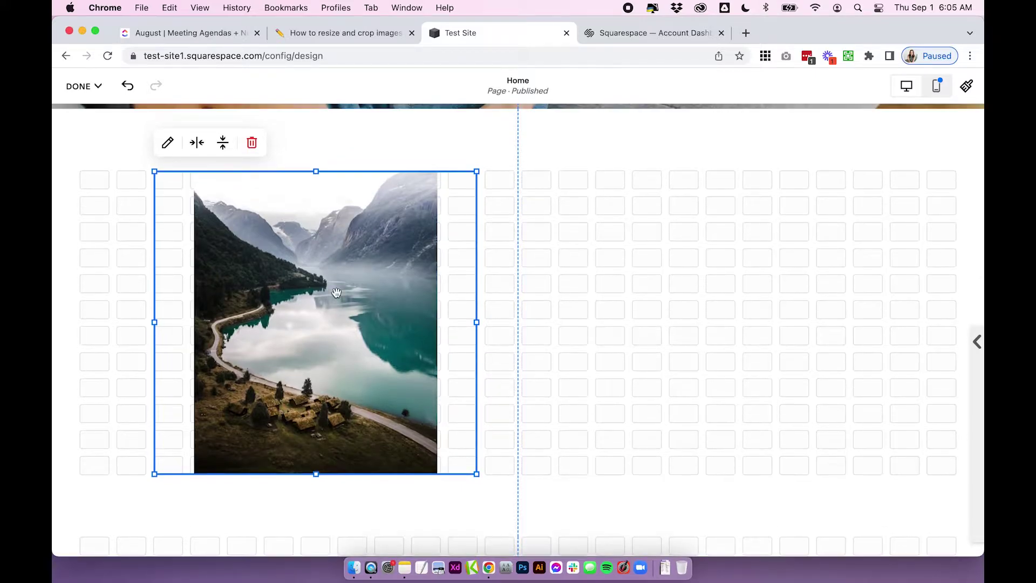
- Open the image block's settings, view Design, and return to Content showing file, link None and empty alt text
double_click(336, 292)
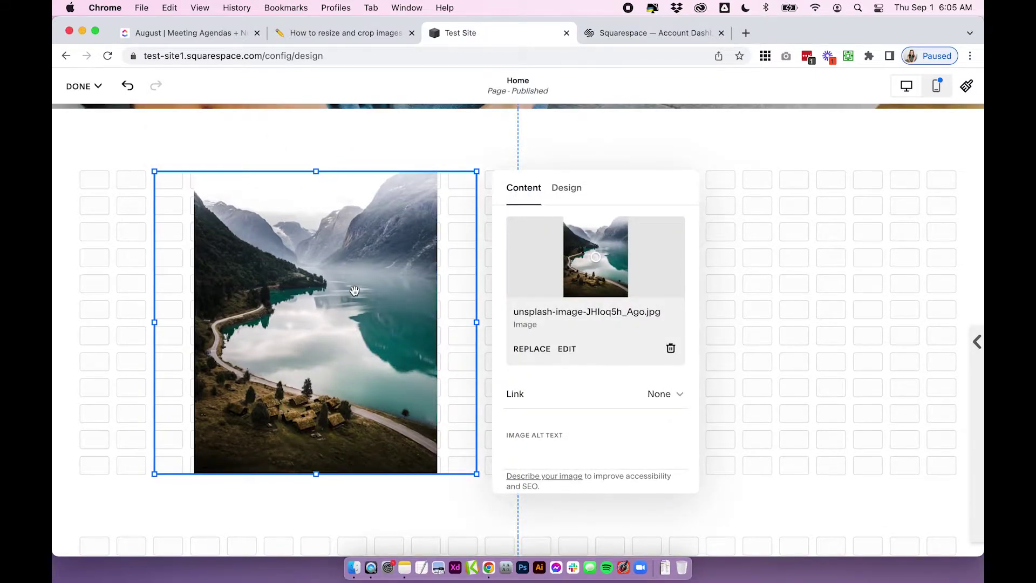
left_click(98, 254)
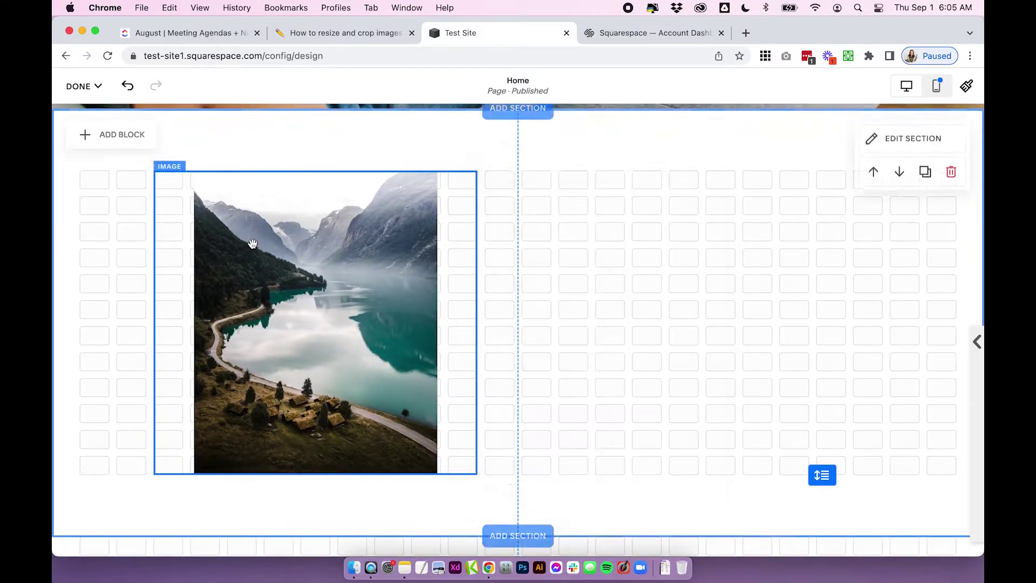
left_click(178, 175)
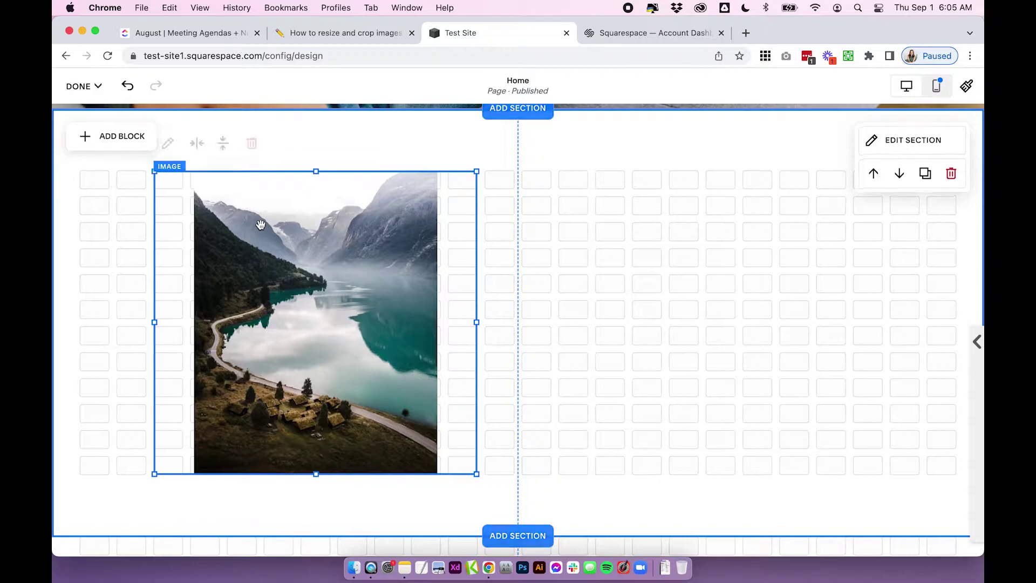
left_click(168, 144)
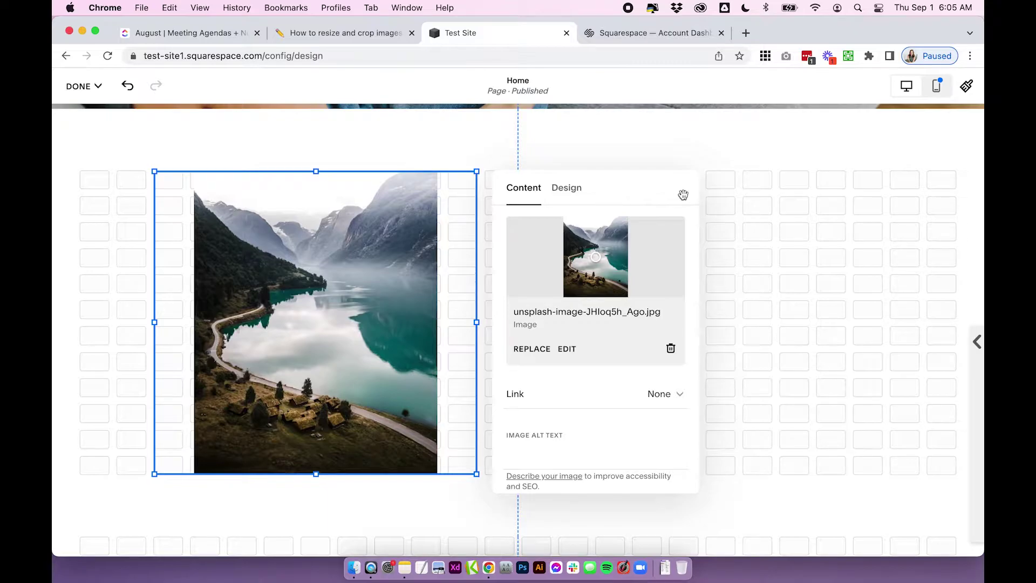
scroll(651, 296, "down", 3)
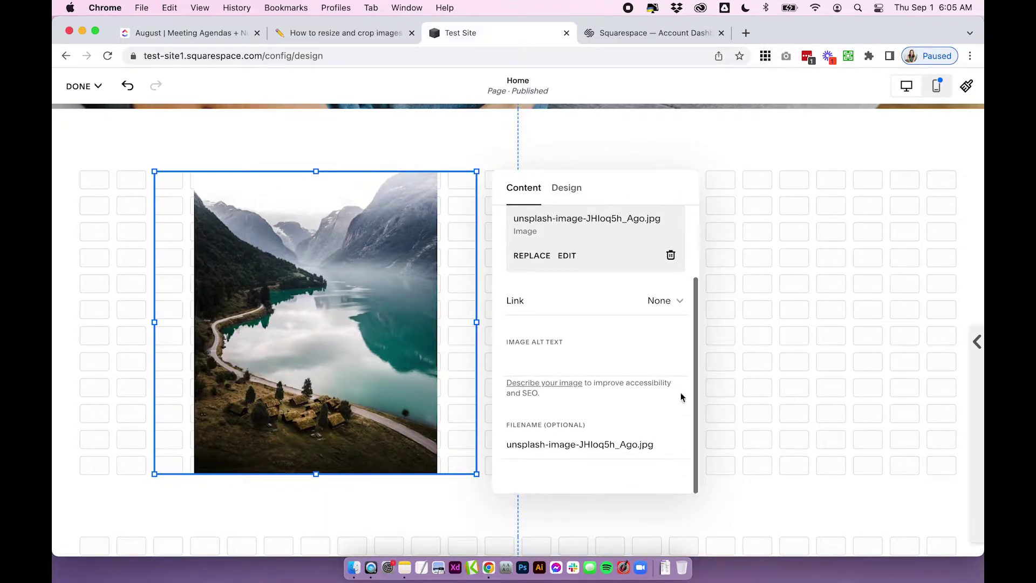
scroll(585, 331, "up", 3)
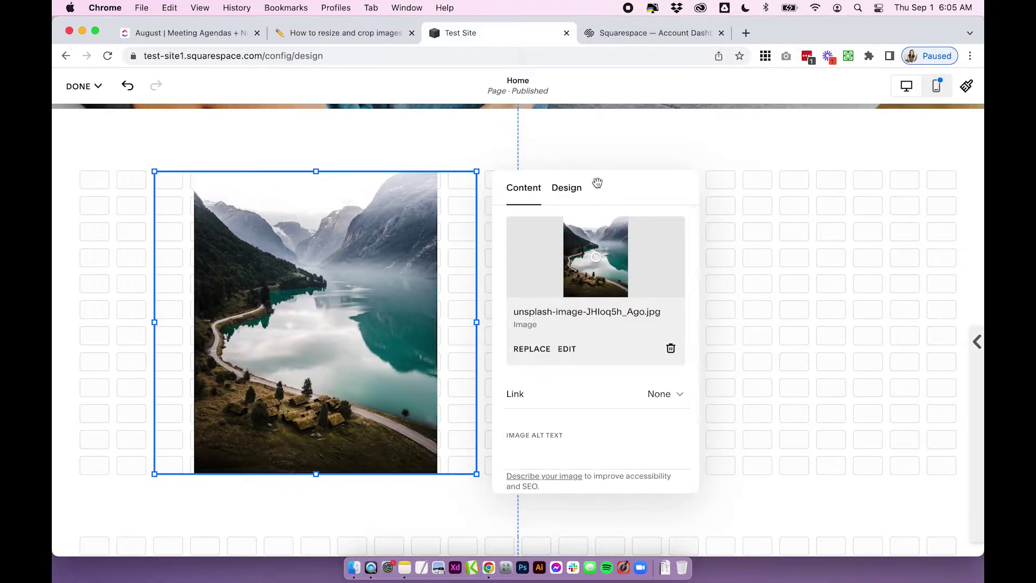
left_click(578, 192)
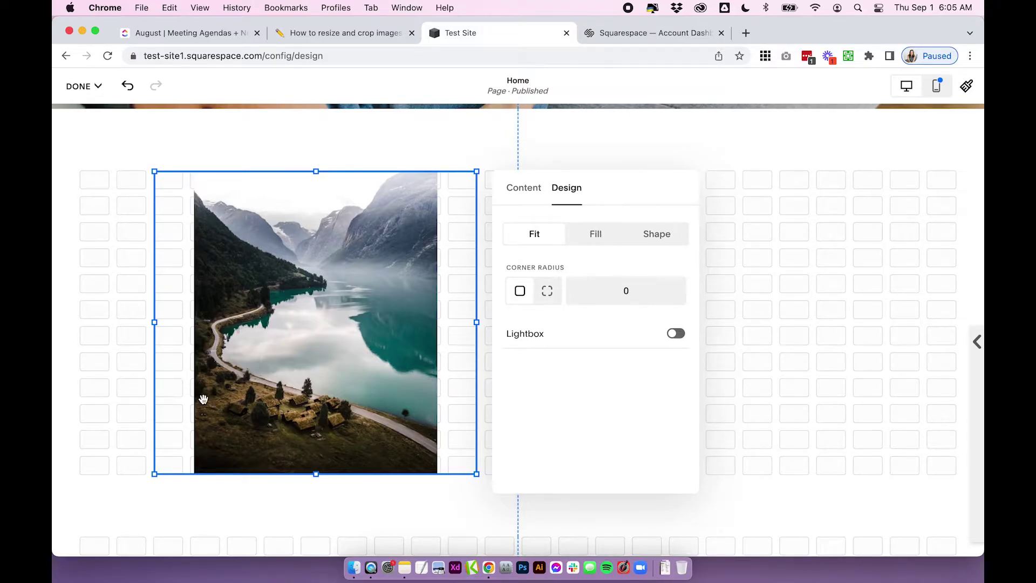
scroll(199, 448, "down", 1)
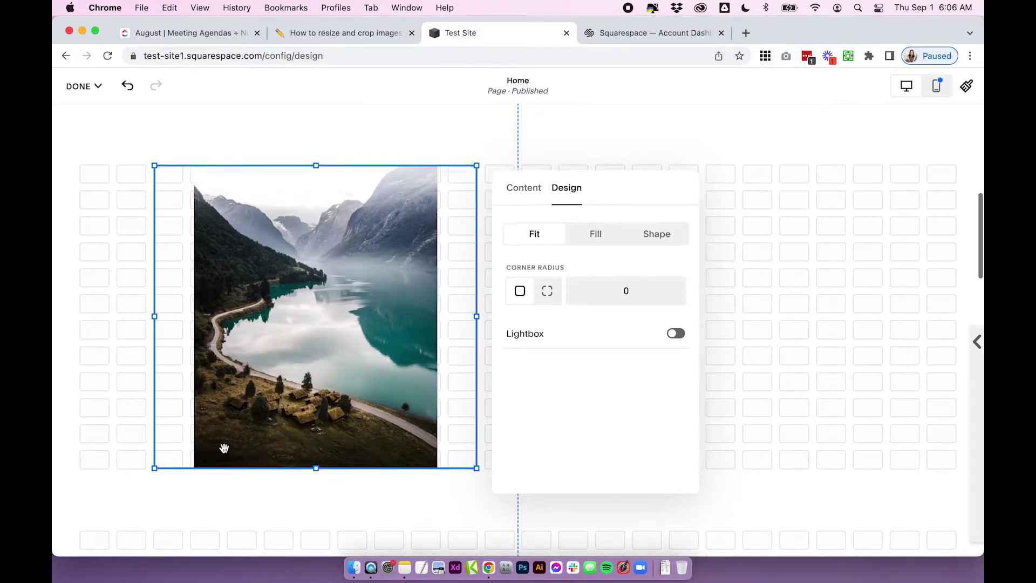
left_click(534, 191)
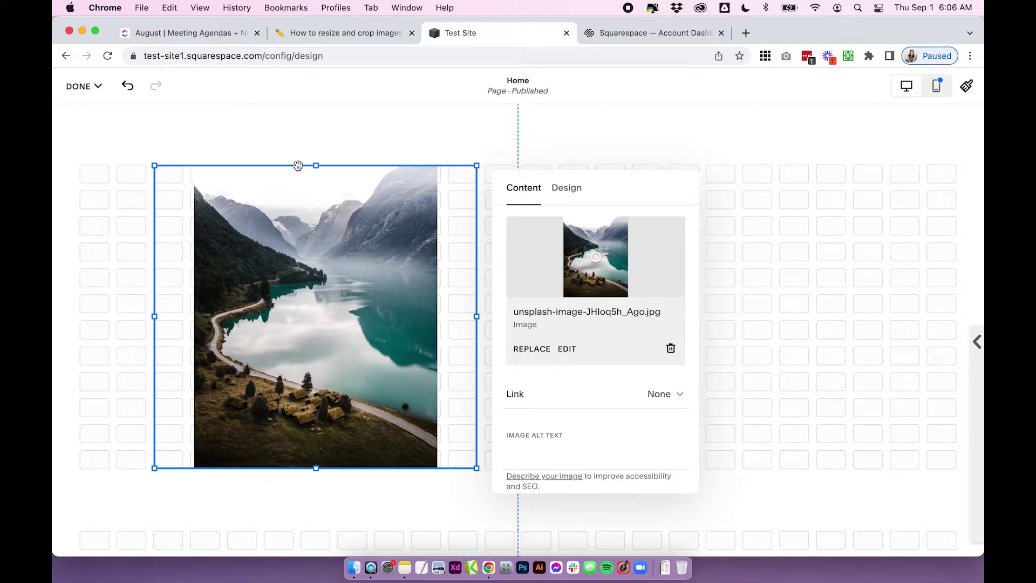
- In the image's Design options, toggle between Fill and Fit, ending on Fill
left_click(566, 189)
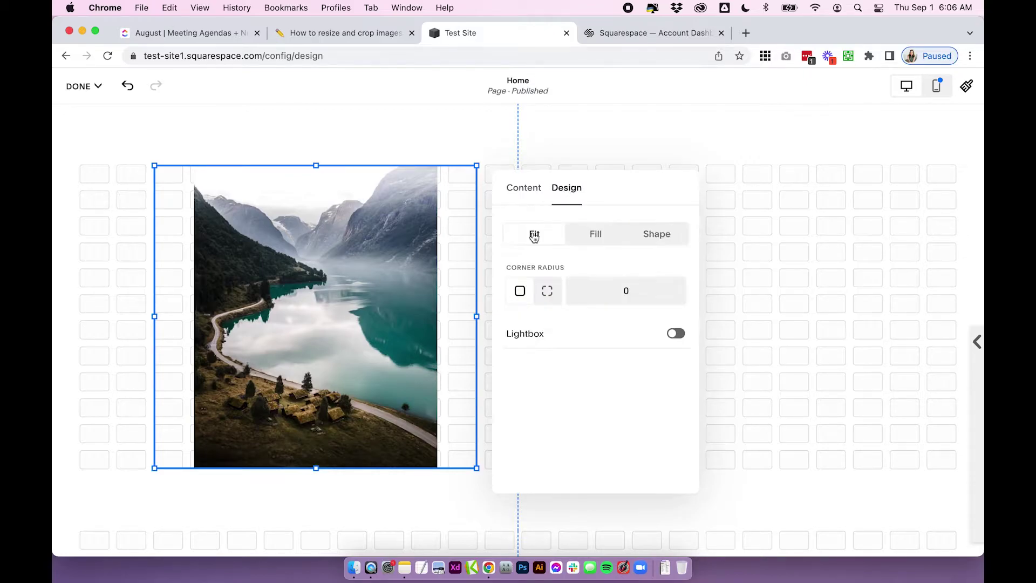
left_click(595, 234)
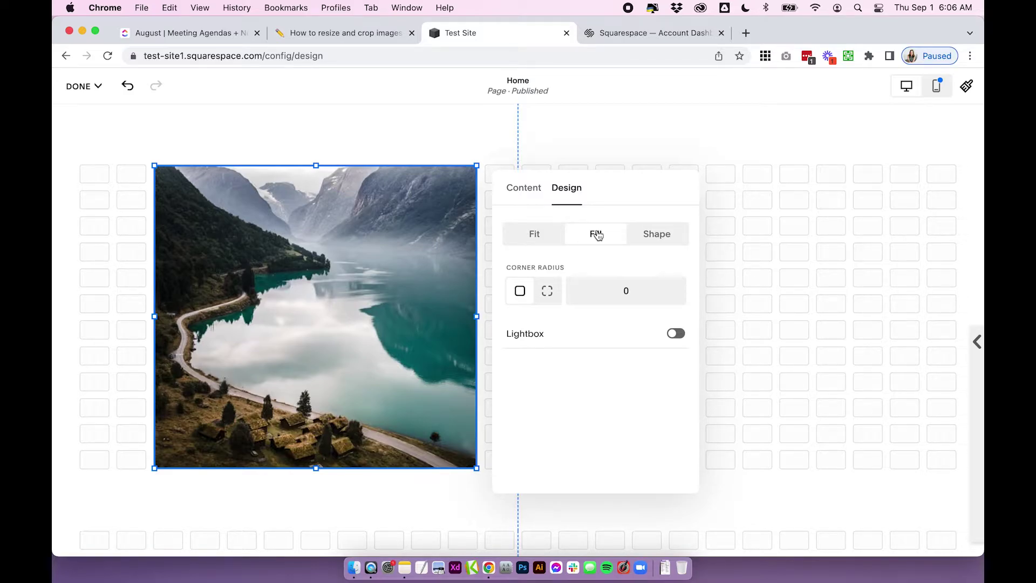
left_click(556, 236)
left_click(592, 238)
- Close the settings and drag the block into a wide banner, narrowing it from the right
left_click(408, 457)
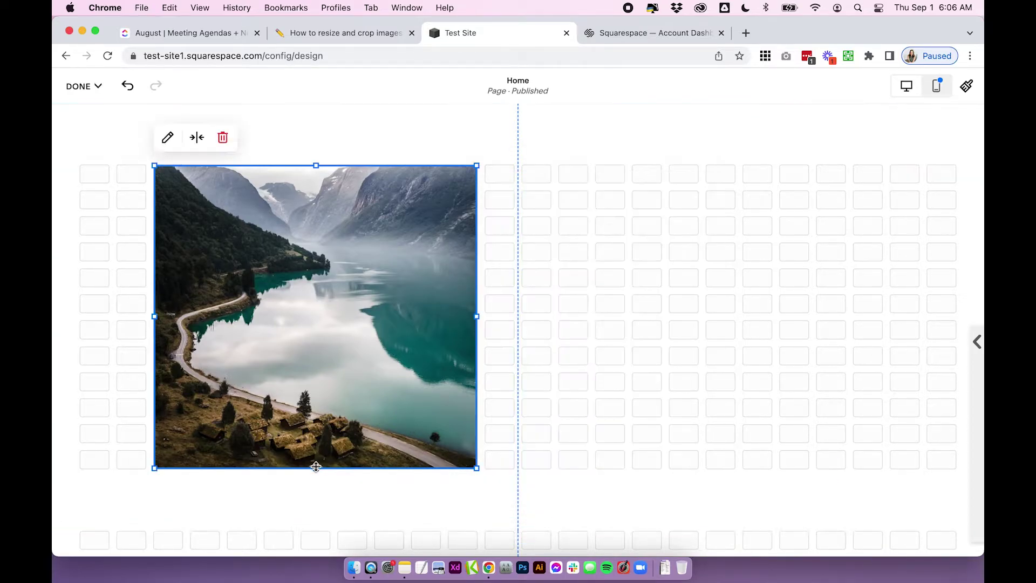
left_click_drag(316, 467, 323, 502)
left_click_drag(477, 328, 657, 329)
left_click_drag(416, 493, 417, 338)
left_click_drag(661, 251, 403, 251)
- Extend the banner to the page's left edge, fine-tune its height and width, and reopen its settings
left_click(432, 382)
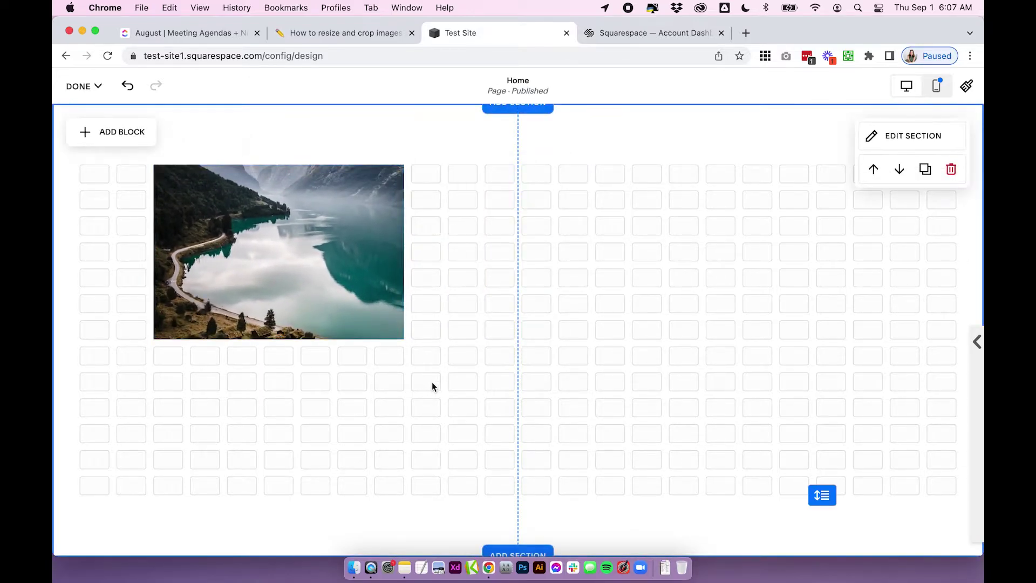
left_click(322, 291)
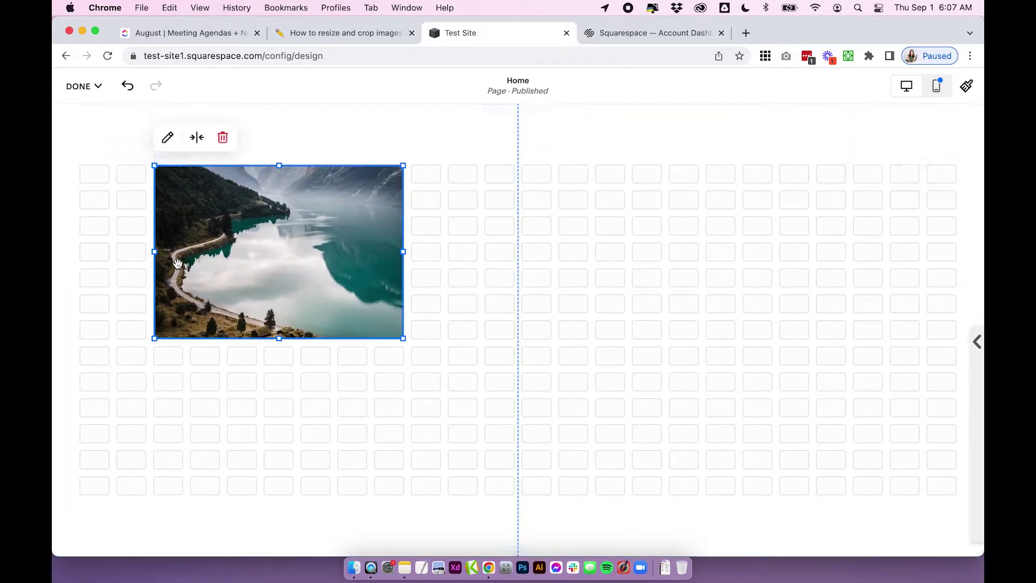
left_click_drag(147, 253, 58, 250)
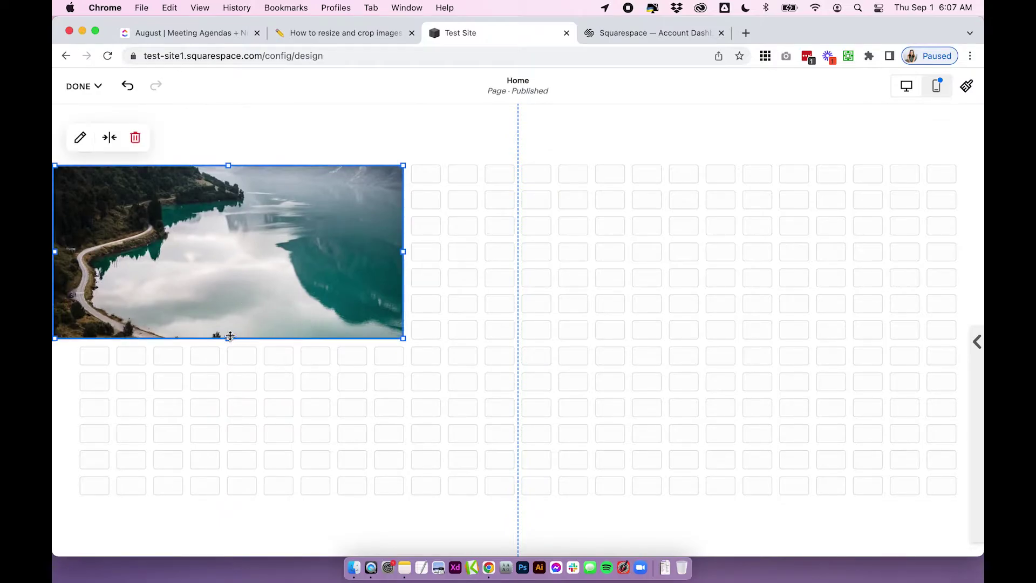
left_click_drag(222, 339, 229, 365)
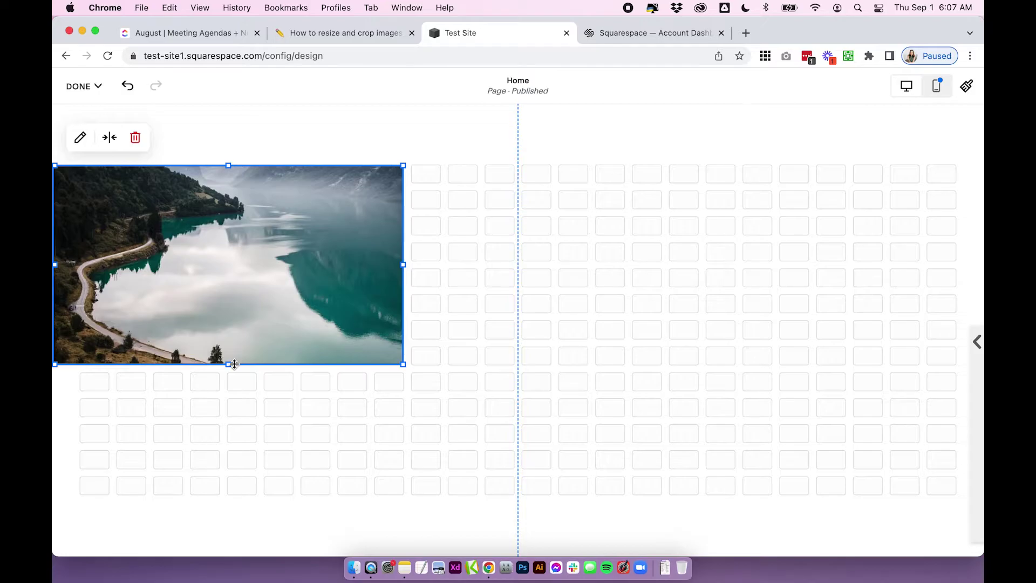
left_click_drag(402, 264, 371, 270)
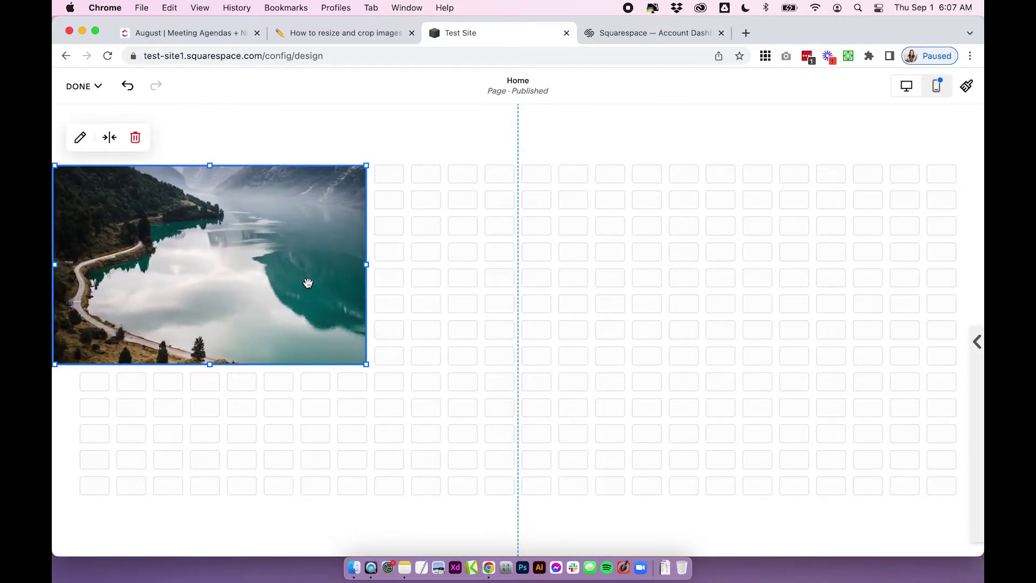
double_click(307, 284)
left_click(399, 183)
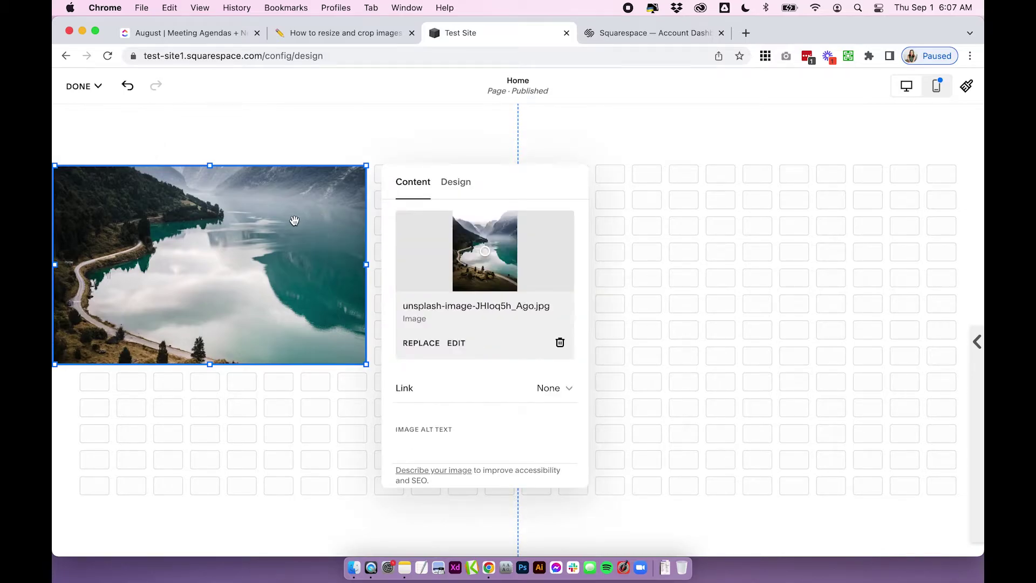
- Move the photo's focal point upward so the crop shows the misty mountain peaks
left_click(456, 185)
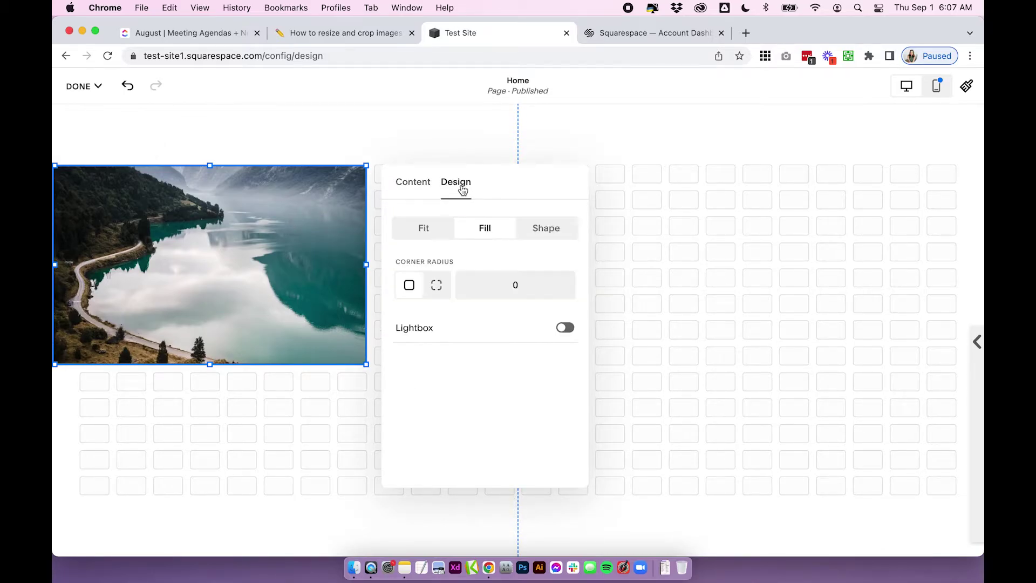
left_click(415, 184)
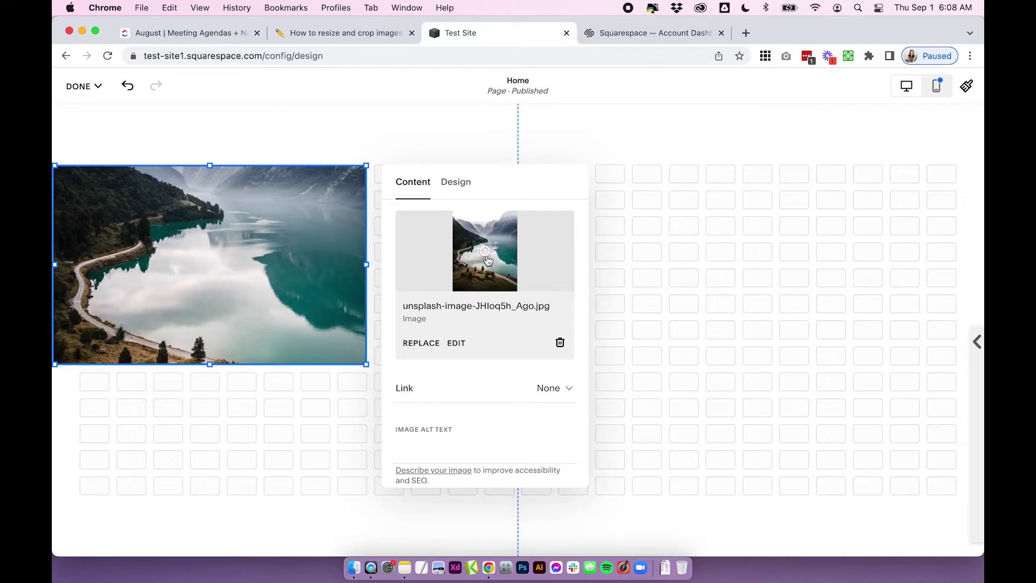
left_click_drag(487, 260, 485, 233)
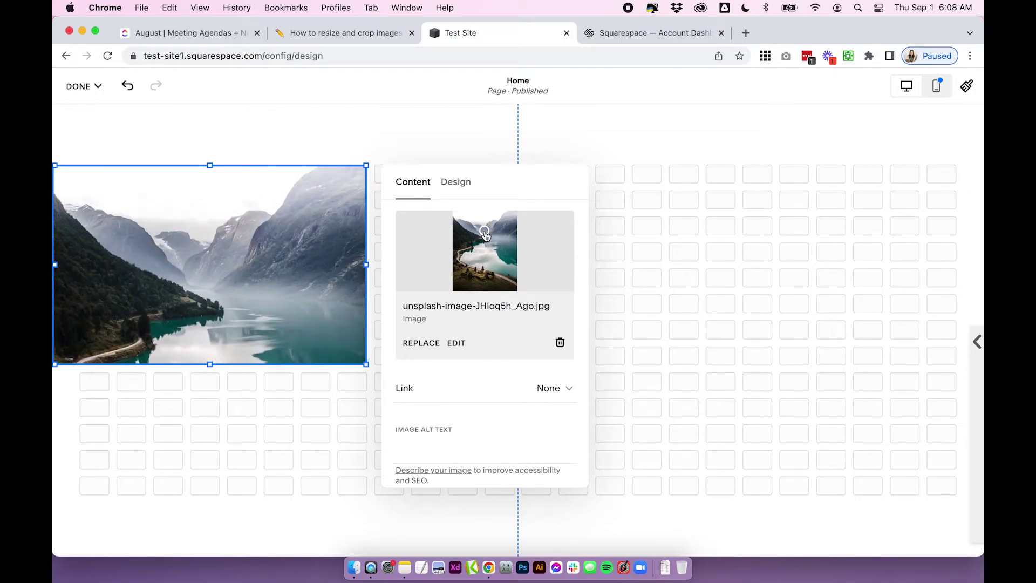
left_click(449, 184)
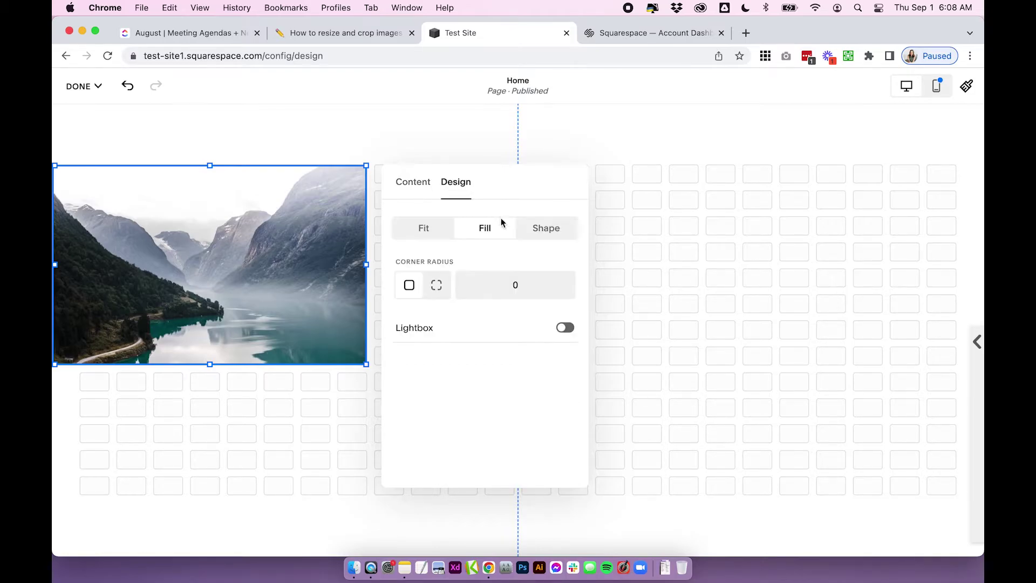
left_click(408, 185)
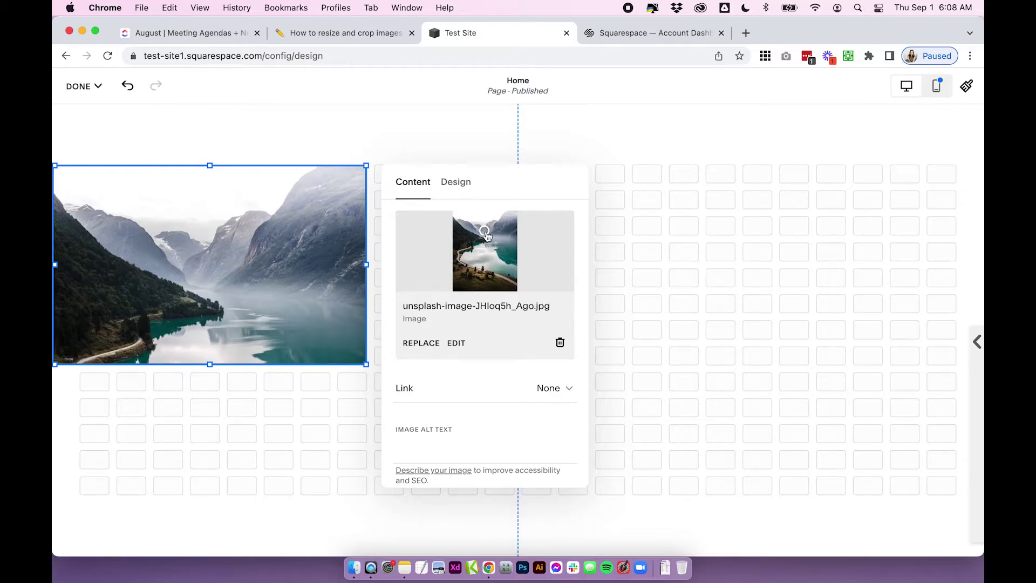
left_click_drag(486, 233, 485, 197)
scroll(270, 273, "down", 1)
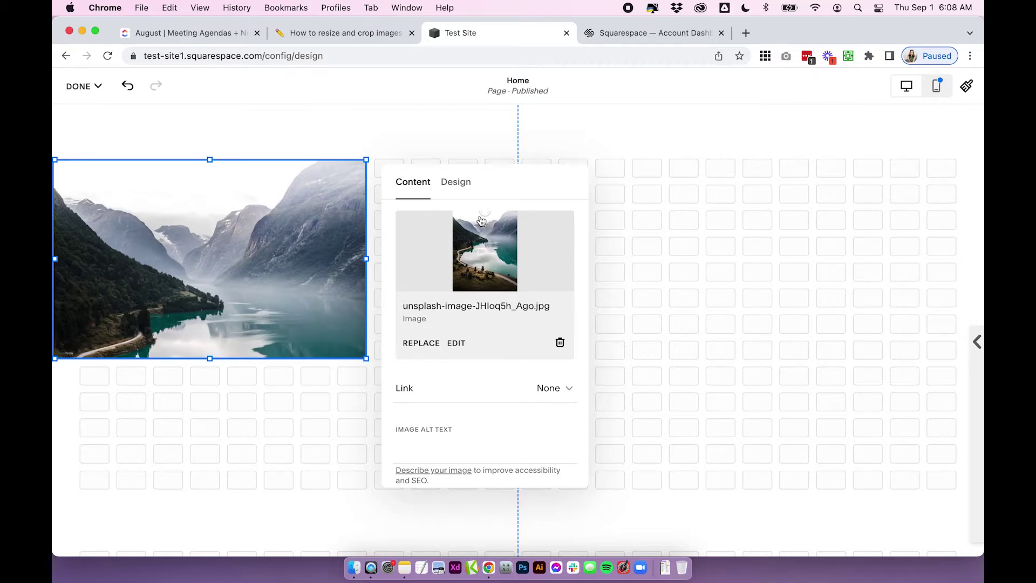
left_click(457, 182)
left_click(423, 181)
left_click(458, 182)
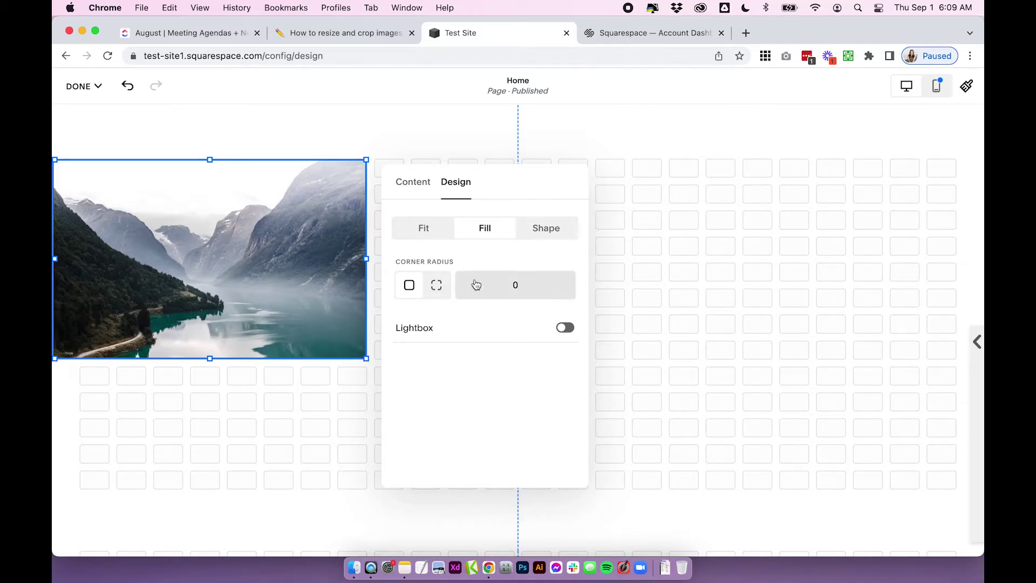
left_click(439, 233)
left_click(480, 235)
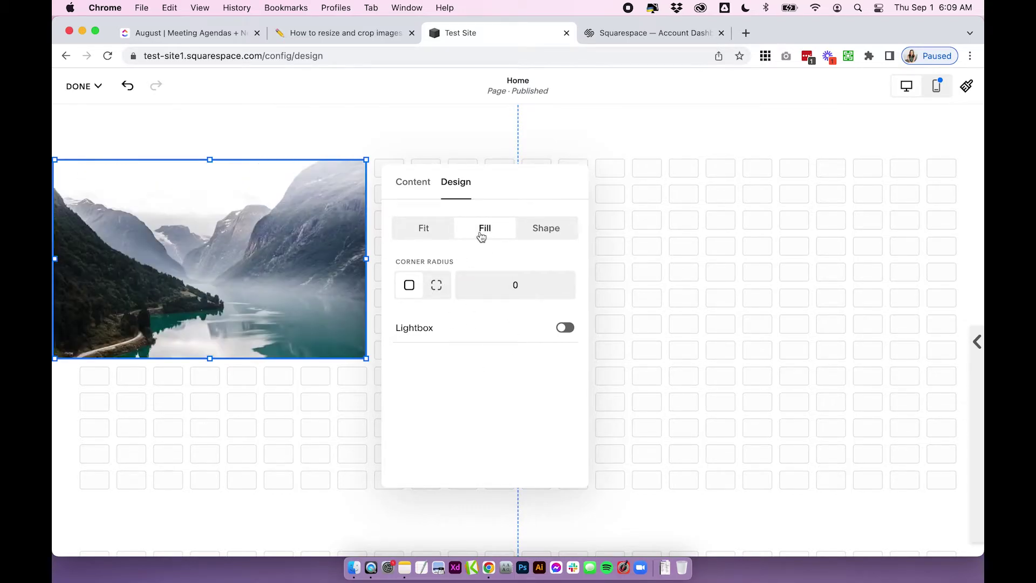
left_click(436, 285)
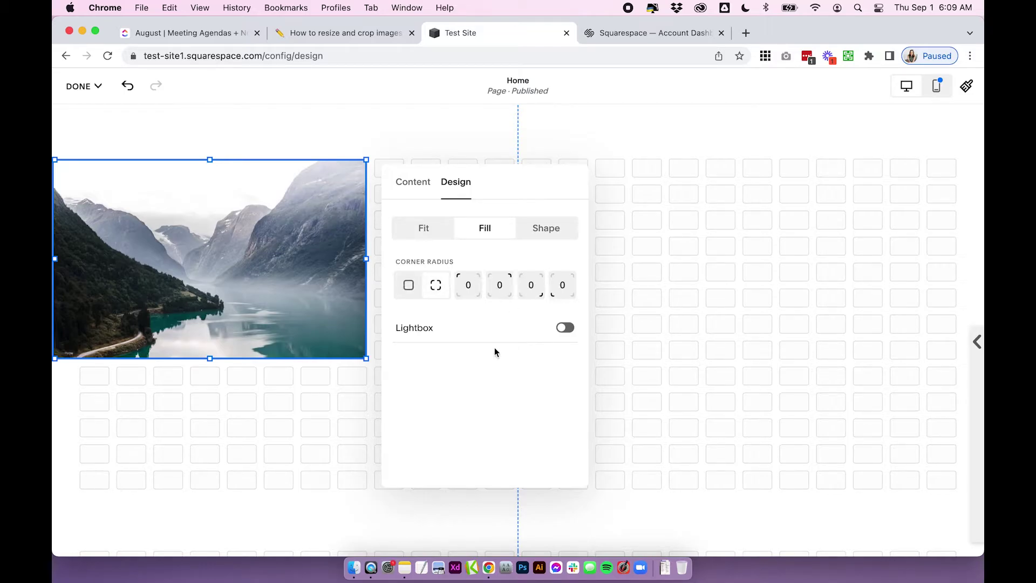
left_click(409, 285)
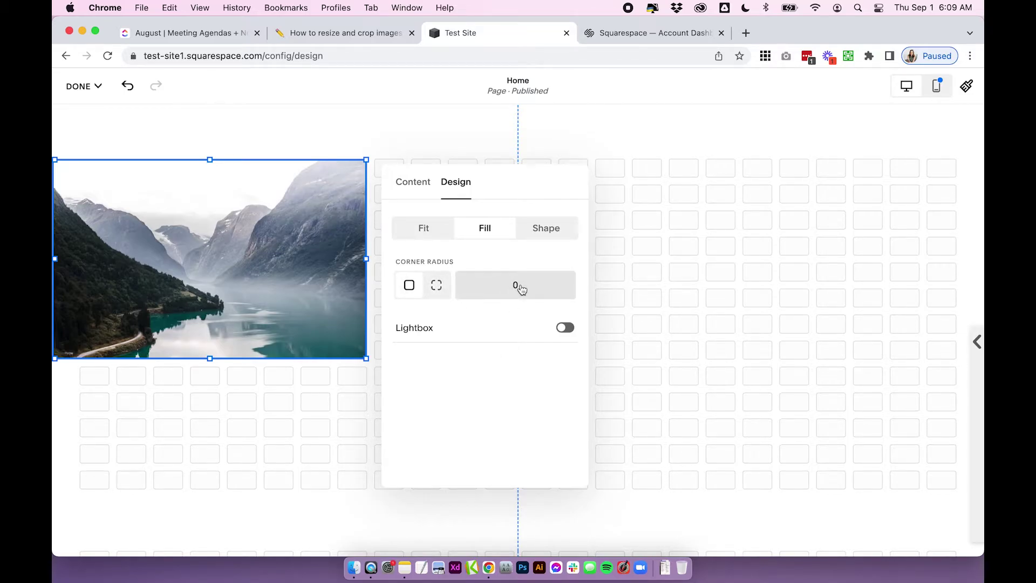
left_click(521, 290)
type("100")
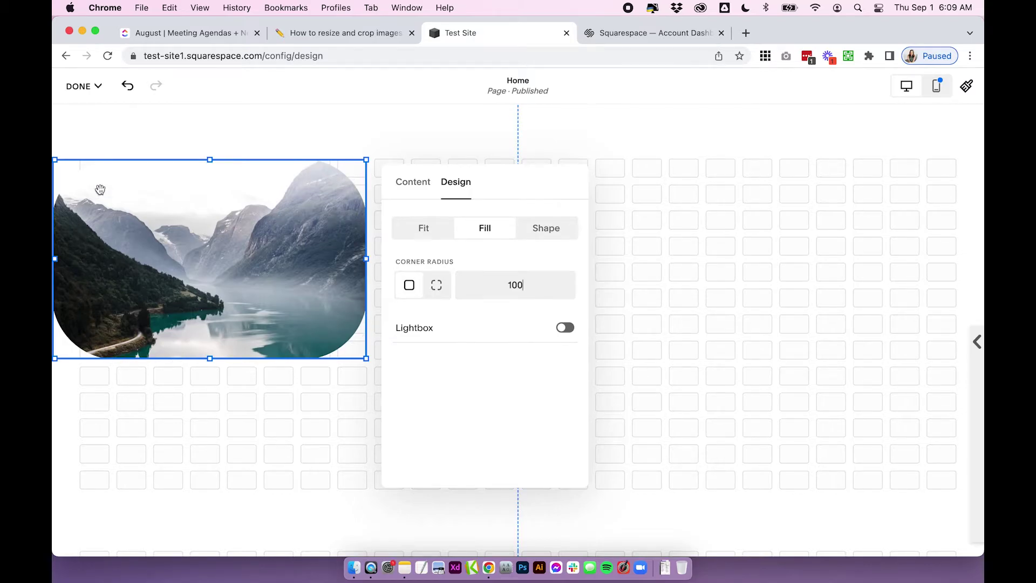
left_click(523, 290)
type("0")
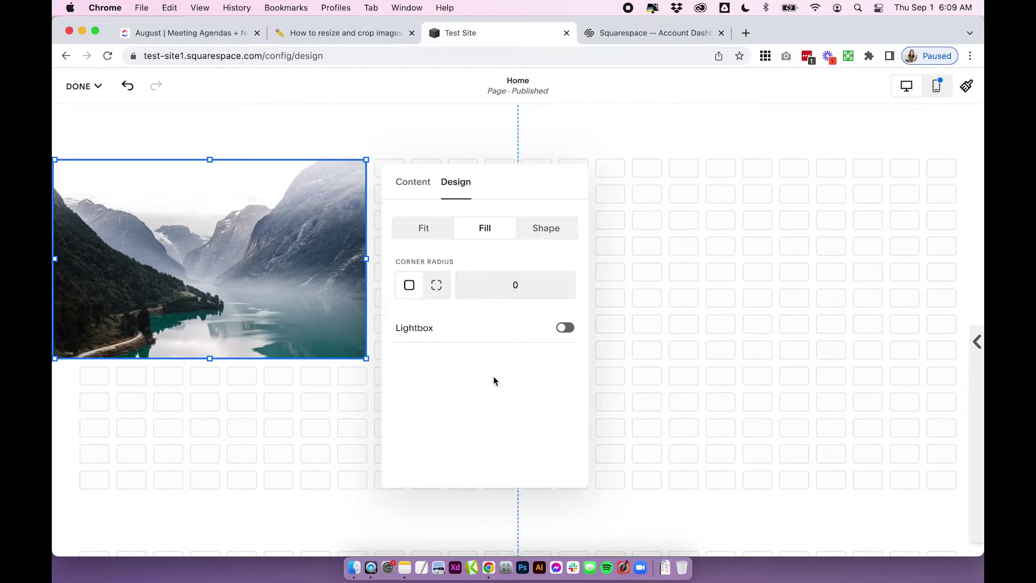
- Set the photo to Fit so the whole uncropped portrait sits centred in the block
left_click(435, 231)
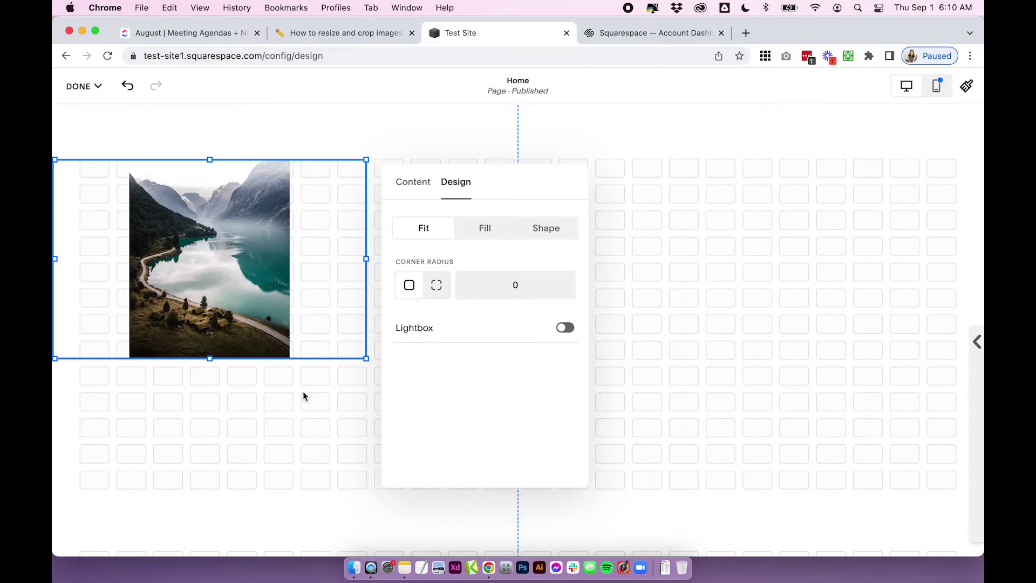
- Move the image block two rows down and three columns right, and align its photo left
left_click(278, 397)
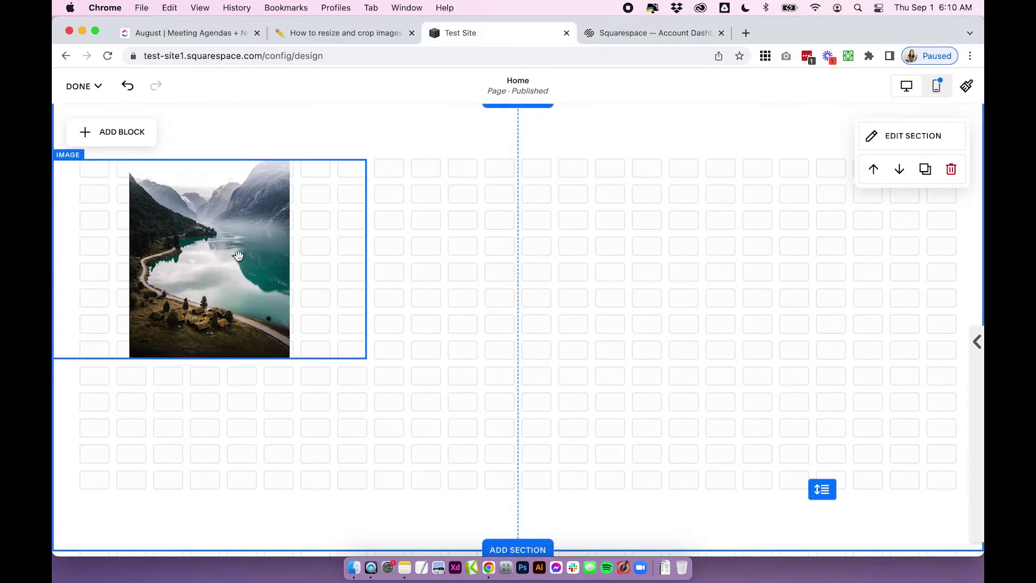
left_click_drag(227, 270, 328, 321)
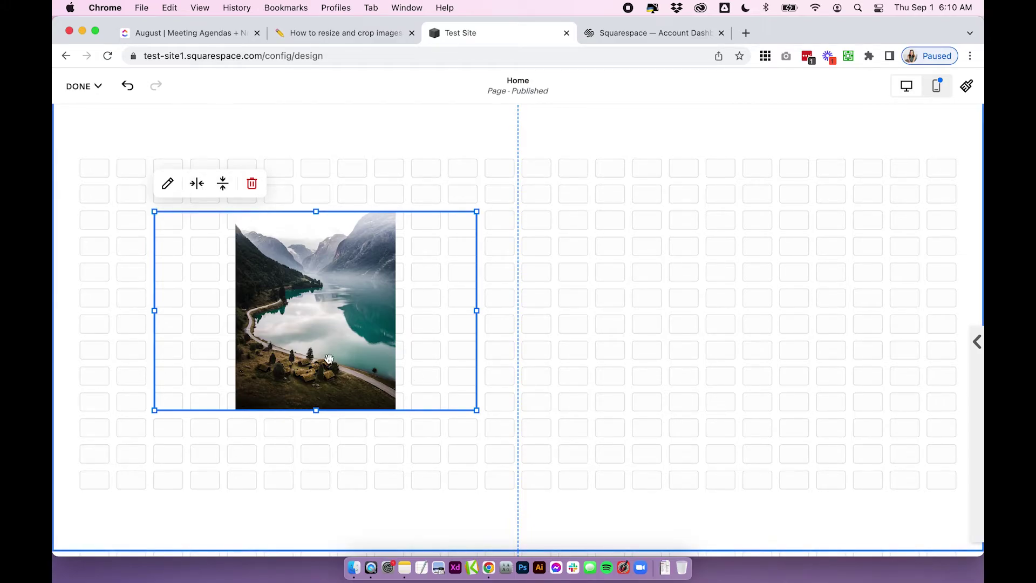
left_click(198, 184)
left_click(168, 216)
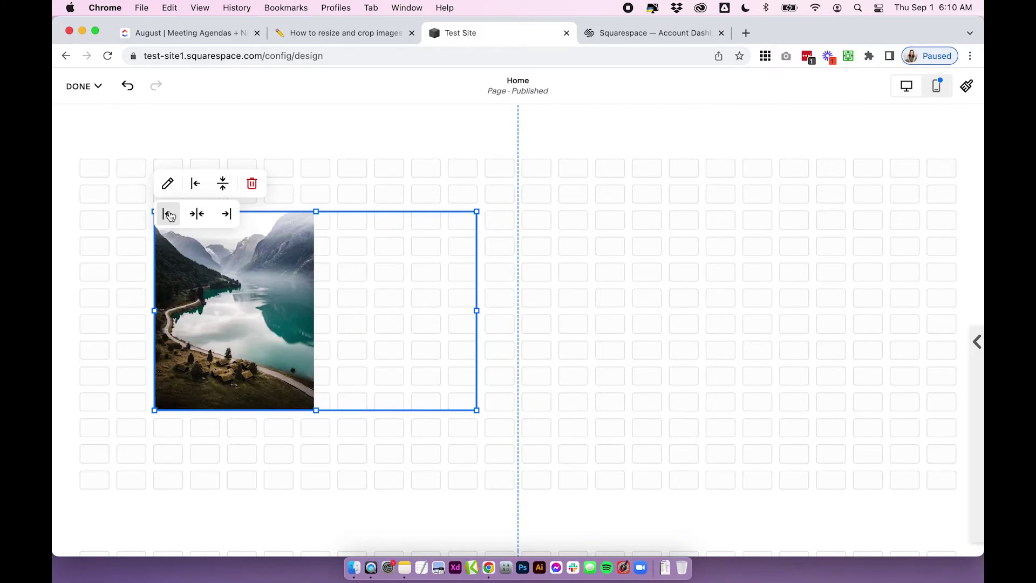
left_click(386, 185)
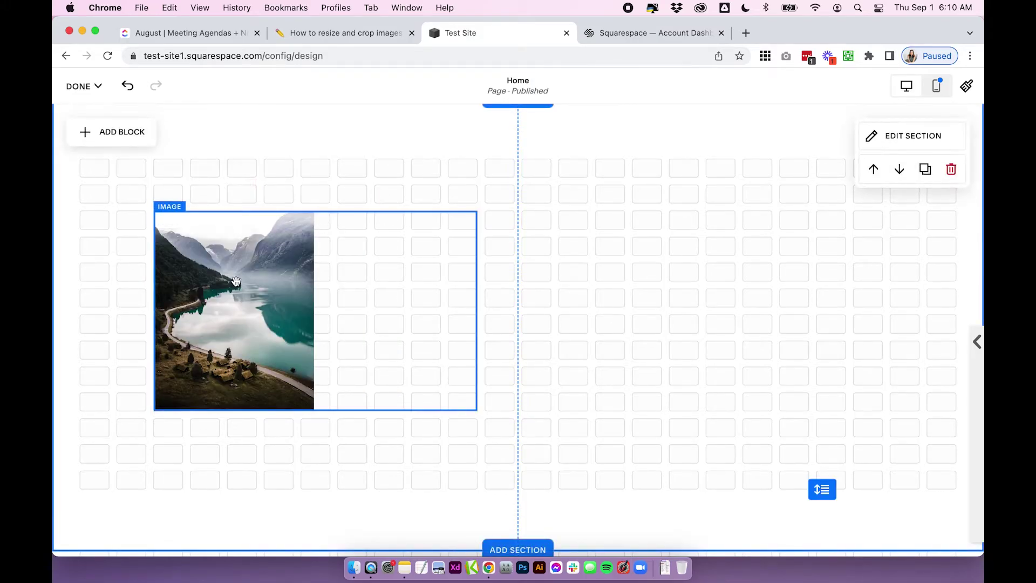
- Move the block to the right half, make it taller, and try right, then centred photo alignment
left_click_drag(236, 281, 605, 231)
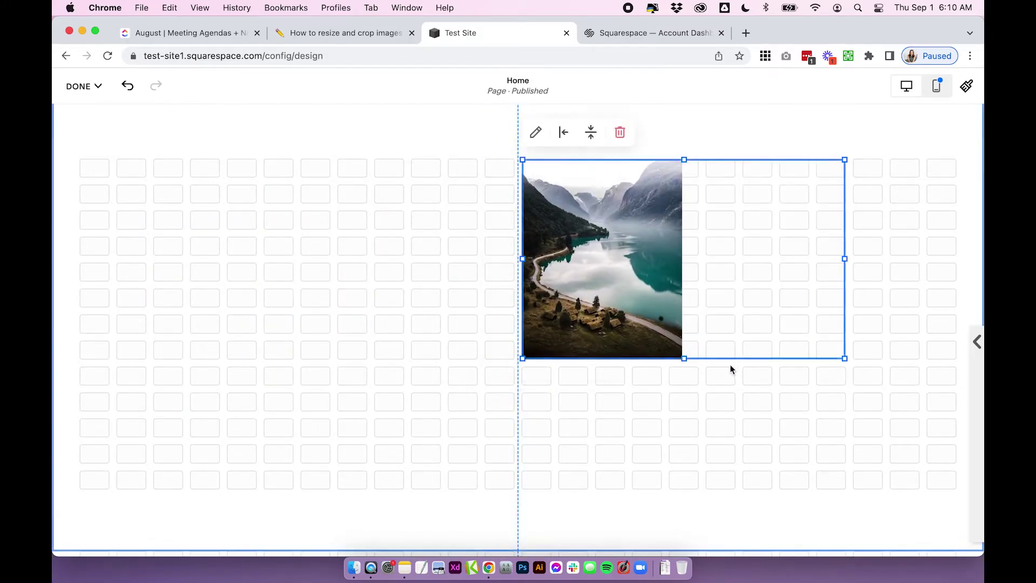
left_click_drag(683, 358, 690, 511)
left_click_drag(675, 276, 642, 260)
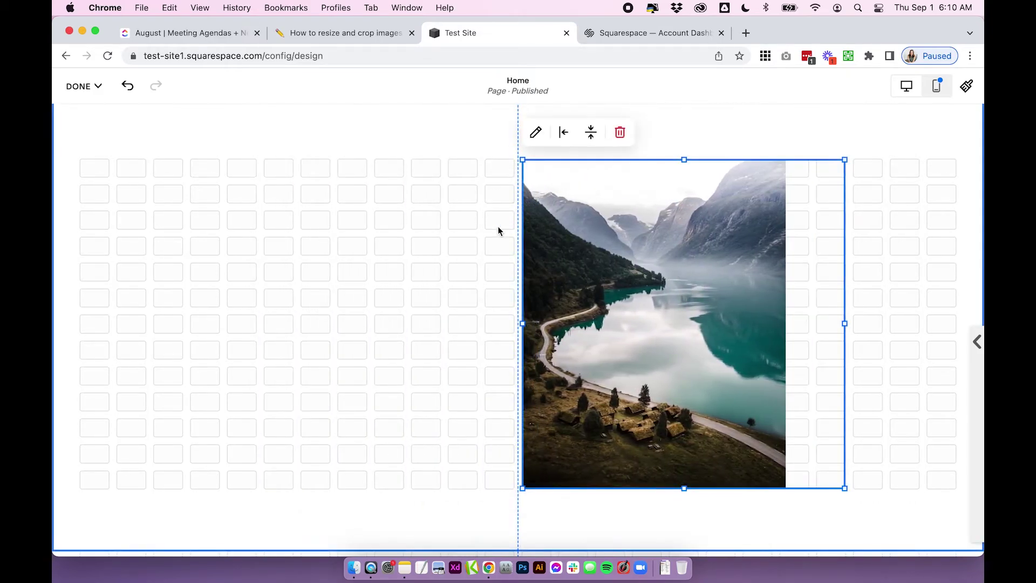
left_click(565, 134)
left_click(595, 163)
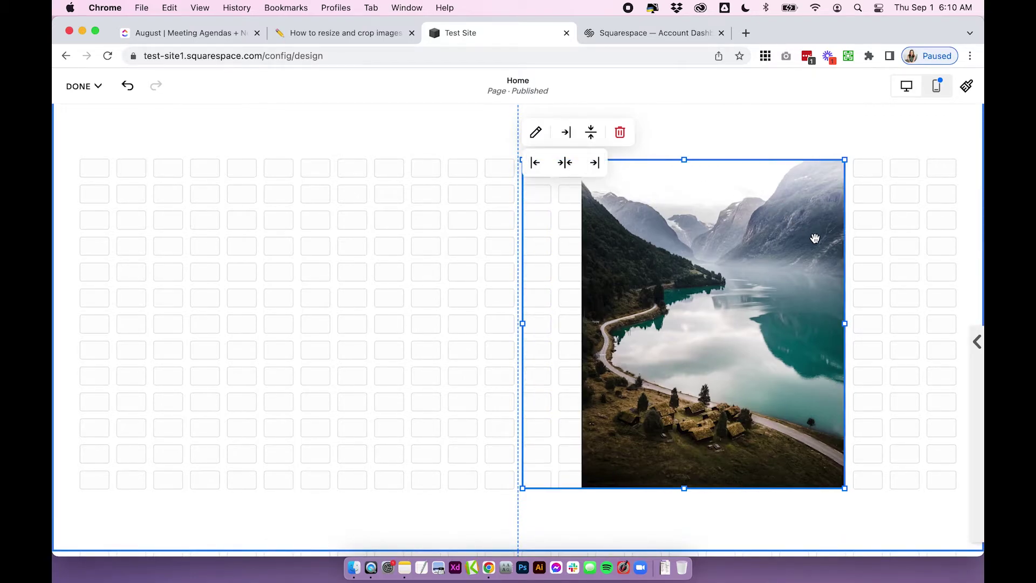
left_click(589, 138)
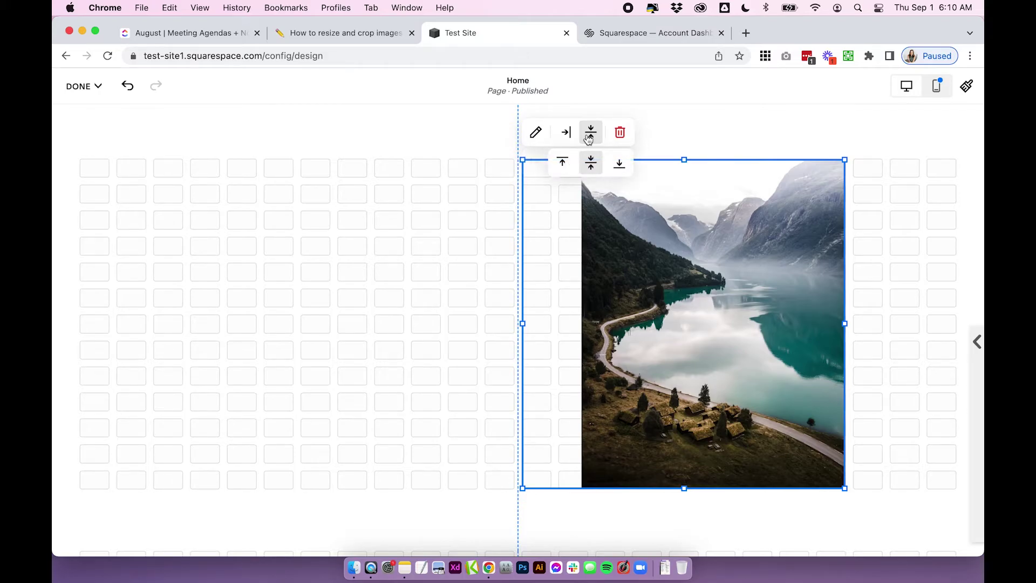
left_click(590, 162)
left_click(567, 134)
left_click(565, 162)
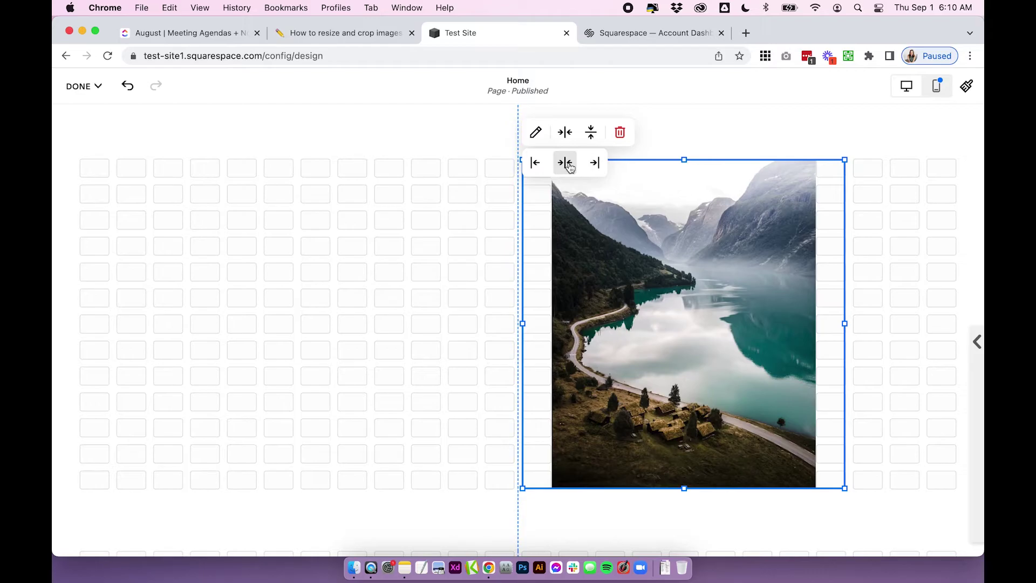
left_click(361, 250)
- Move the block back to the left half and centre the photo after trying left and right
left_click_drag(584, 264, 380, 275)
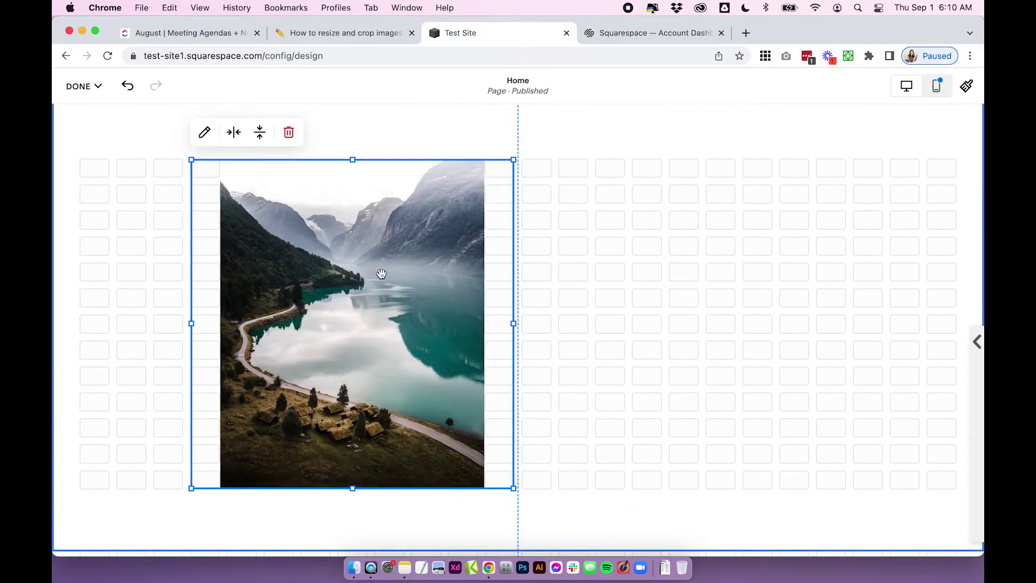
left_click(234, 132)
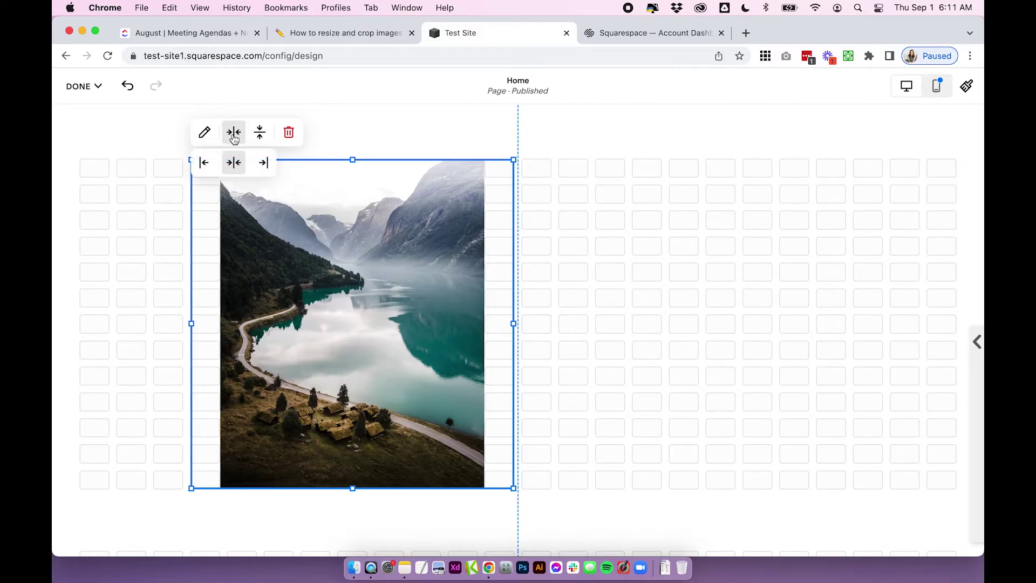
left_click(203, 163)
left_click(263, 163)
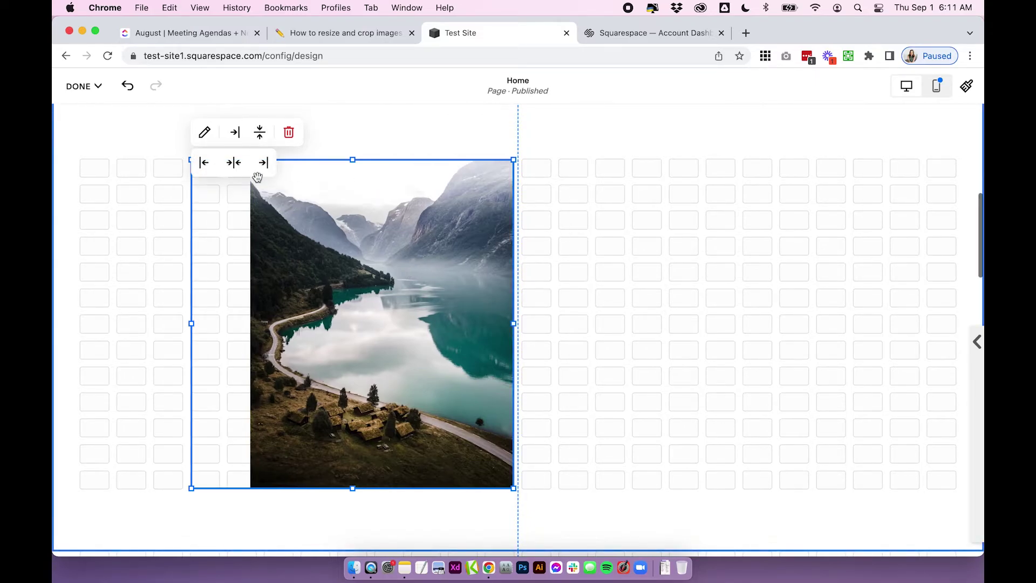
left_click(234, 162)
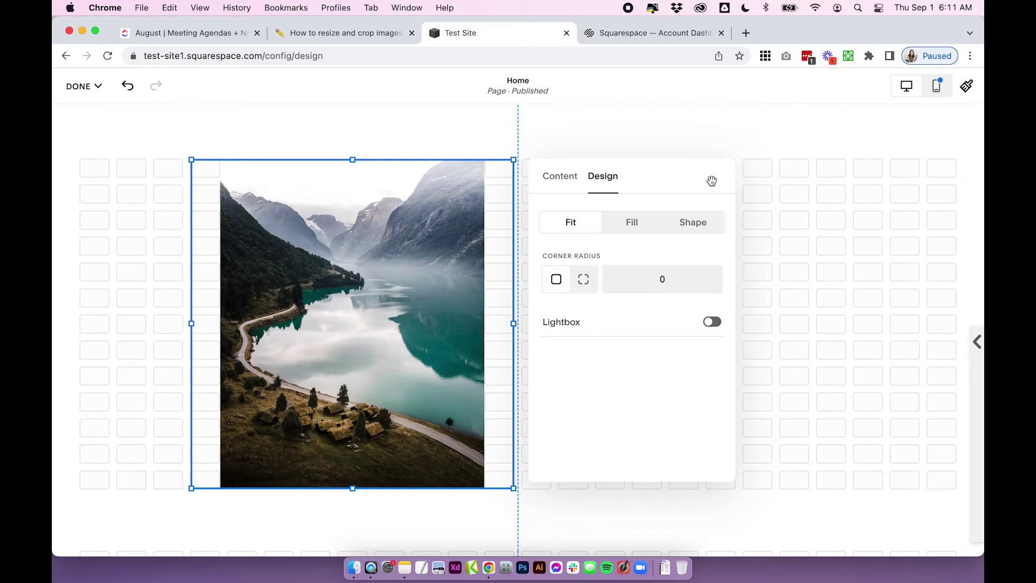
- Switch to Shape cropping and try 1:1 shapes: diamond, clover, right triangle, notched square
left_click(700, 223)
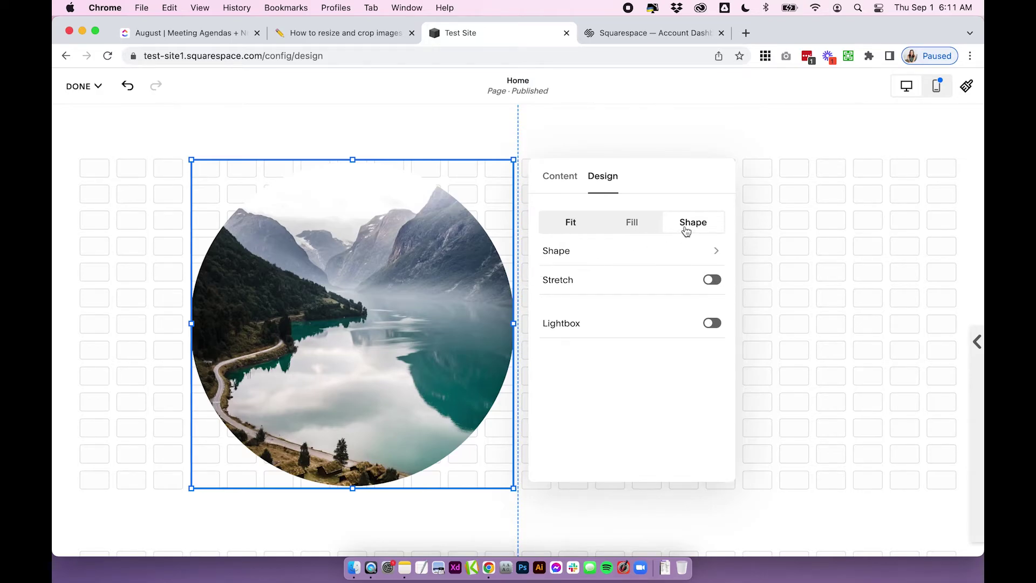
left_click(668, 262)
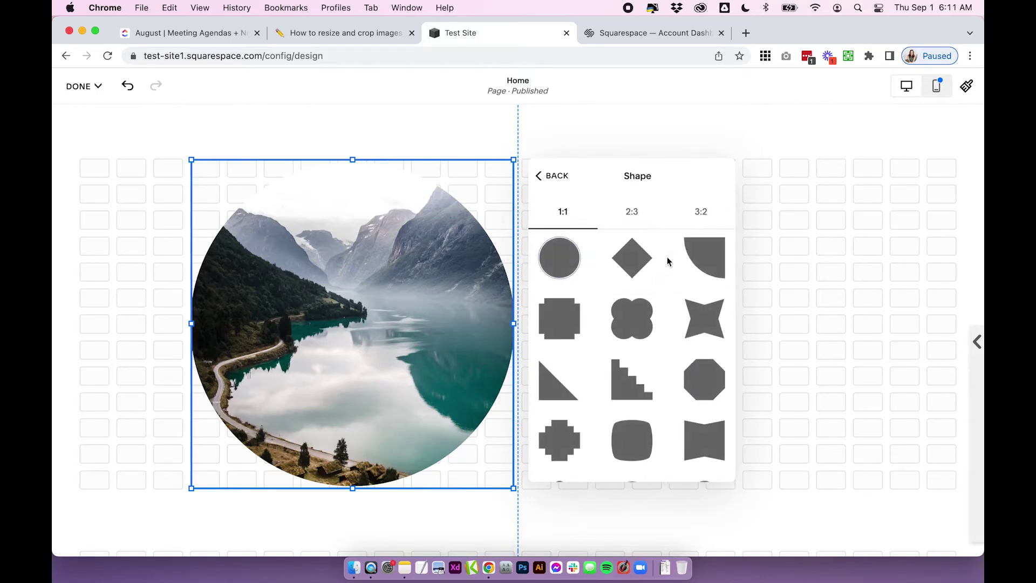
scroll(655, 261, "down", 3)
scroll(656, 265, "up", 3)
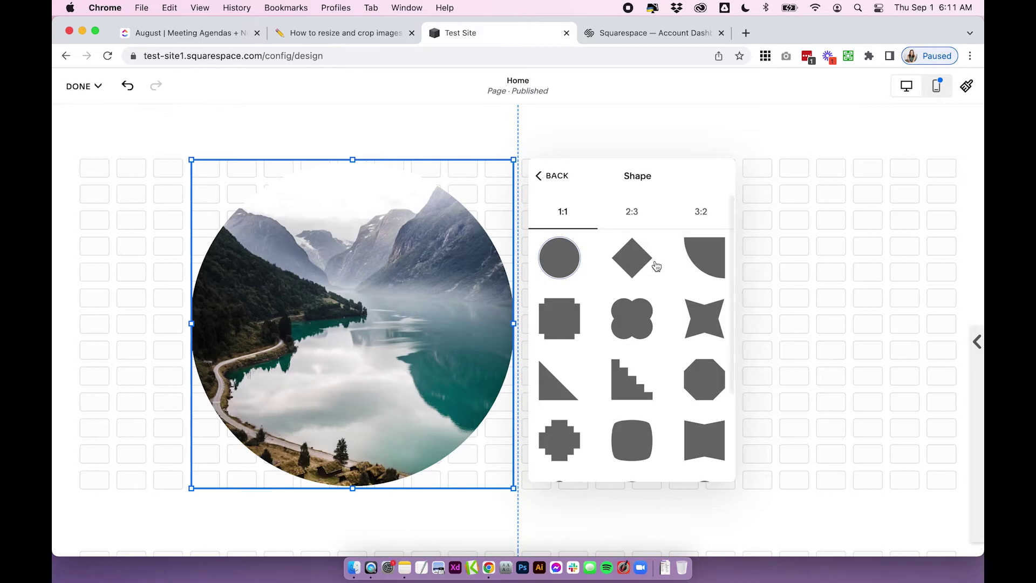
left_click(630, 214)
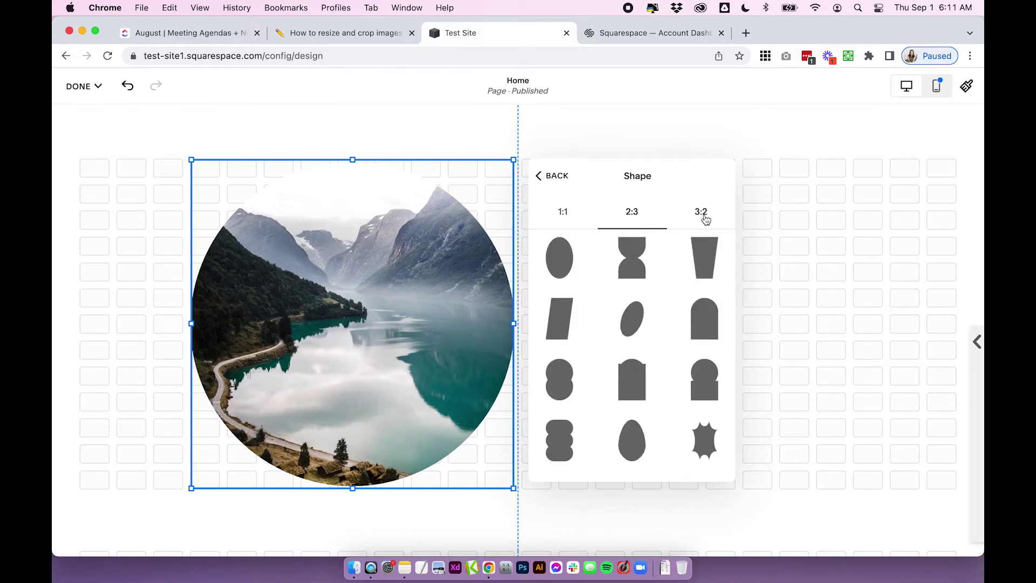
left_click(702, 216)
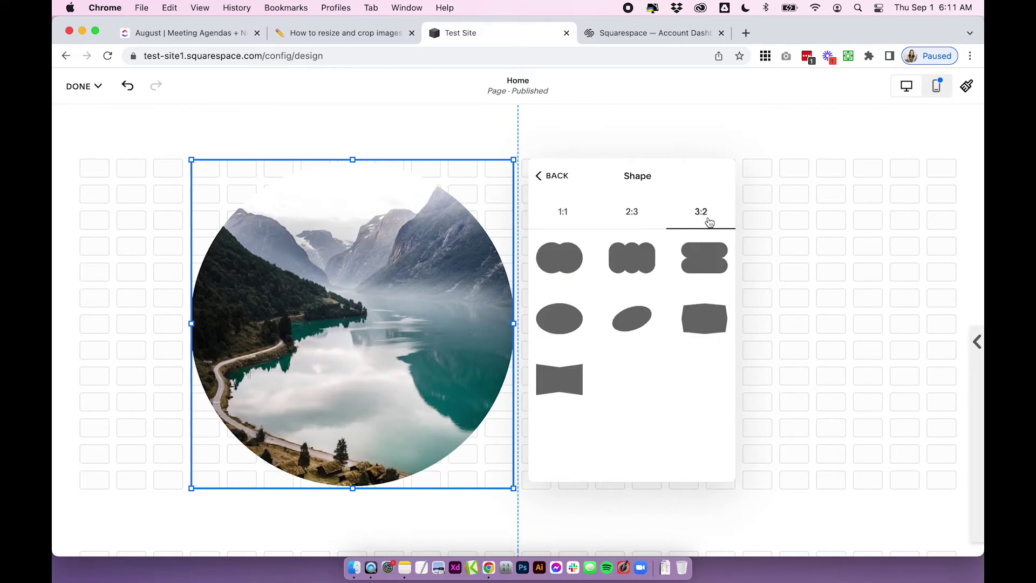
left_click(565, 213)
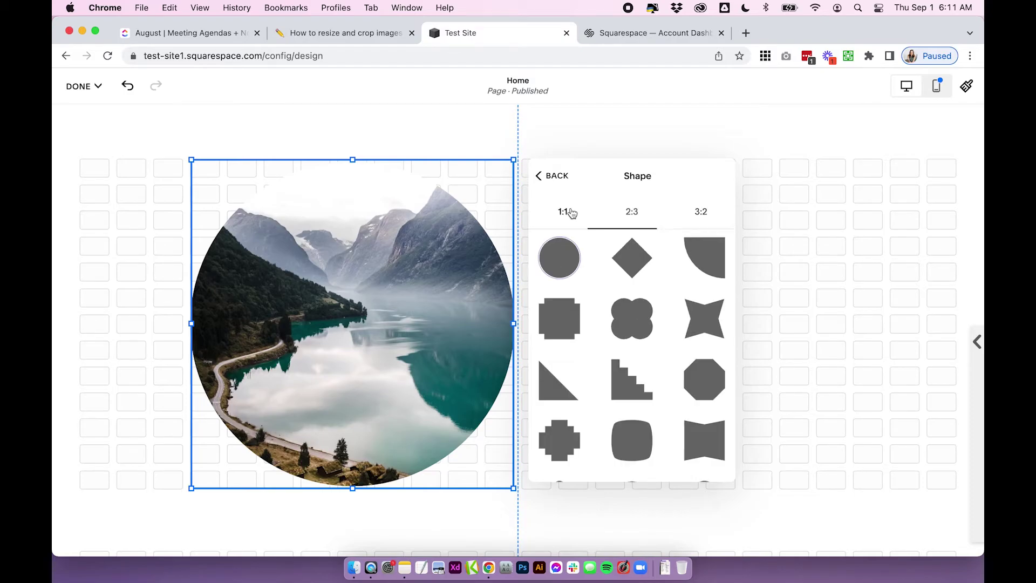
left_click(648, 258)
left_click(644, 326)
left_click(575, 387)
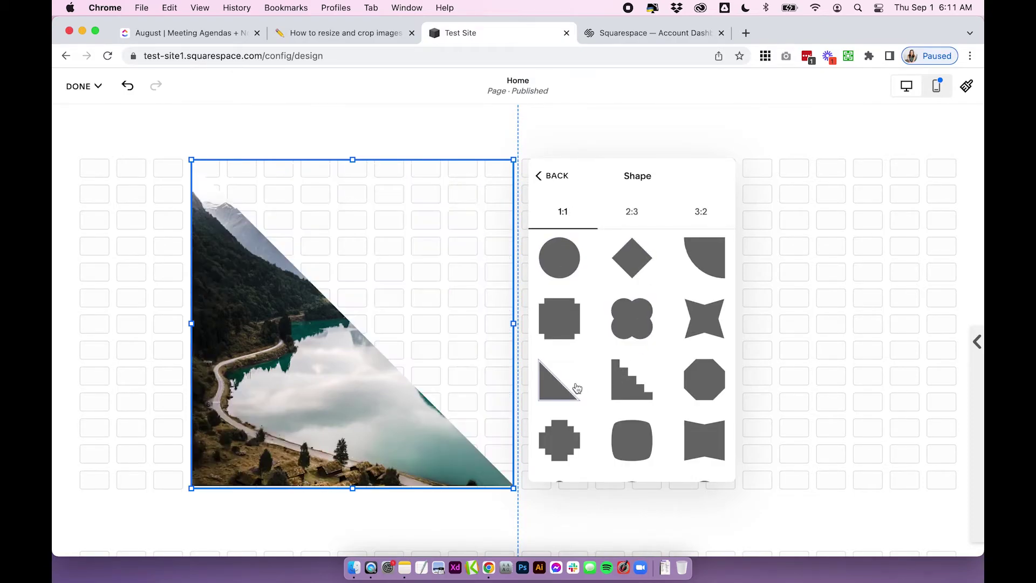
left_click(560, 324)
- Try rounded square, eight-lobe flower, scalloped circle and quarter circle, then the 2:3 upright and tilted ovals
scroll(573, 324, "down", 4)
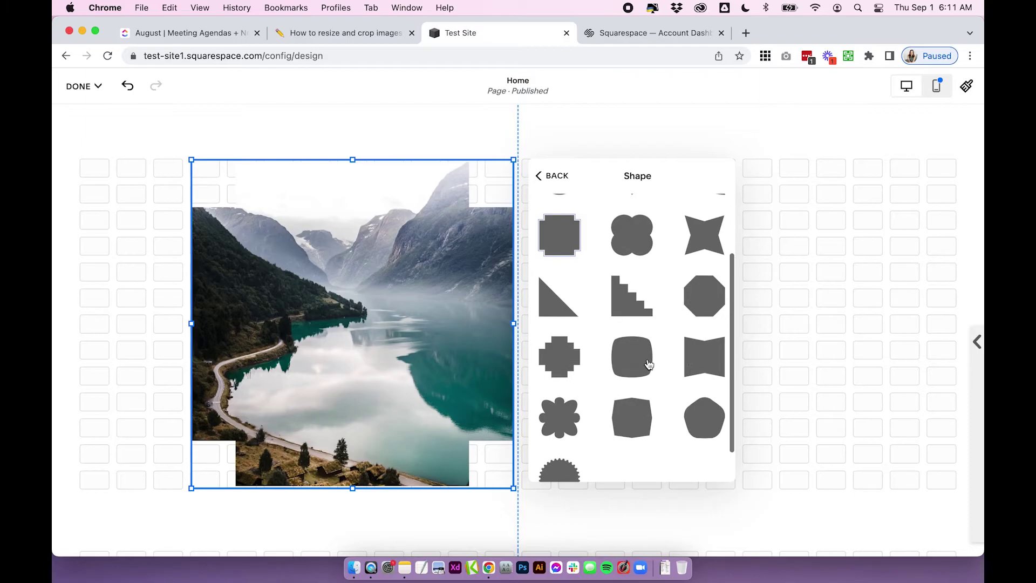
left_click(645, 362)
left_click(569, 429)
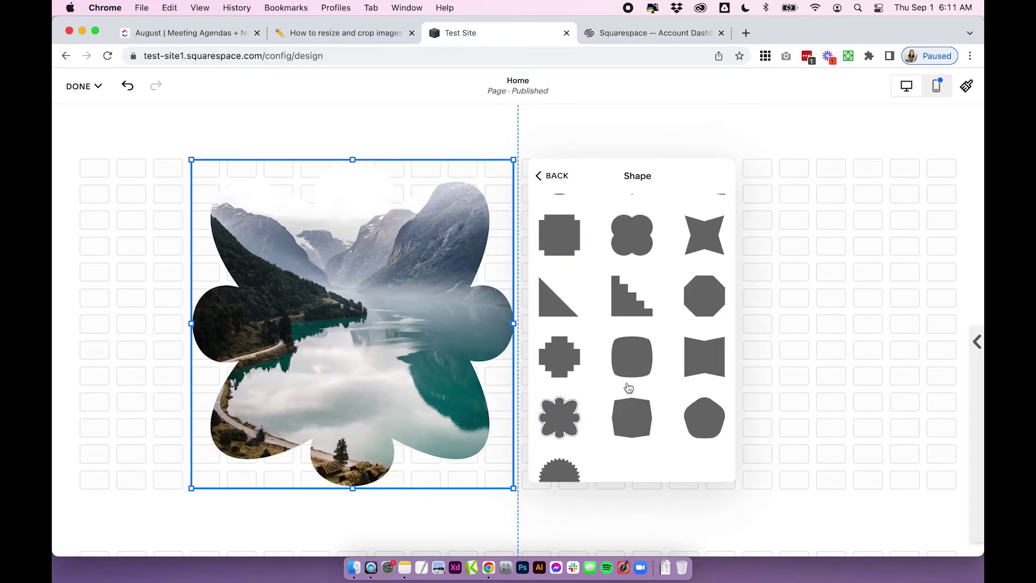
scroll(626, 387, "down", 2)
left_click(583, 443)
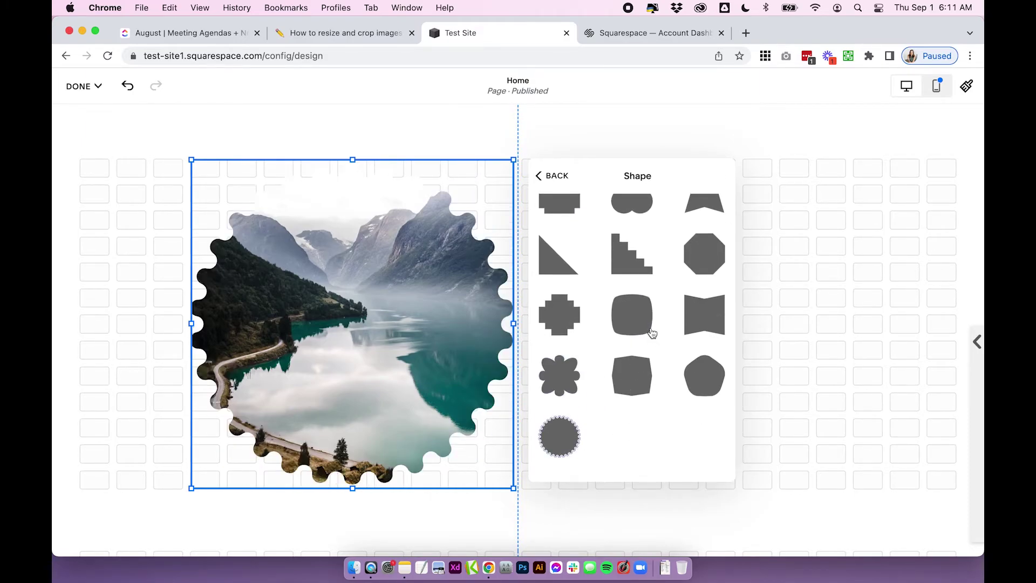
scroll(652, 333, "up", 5)
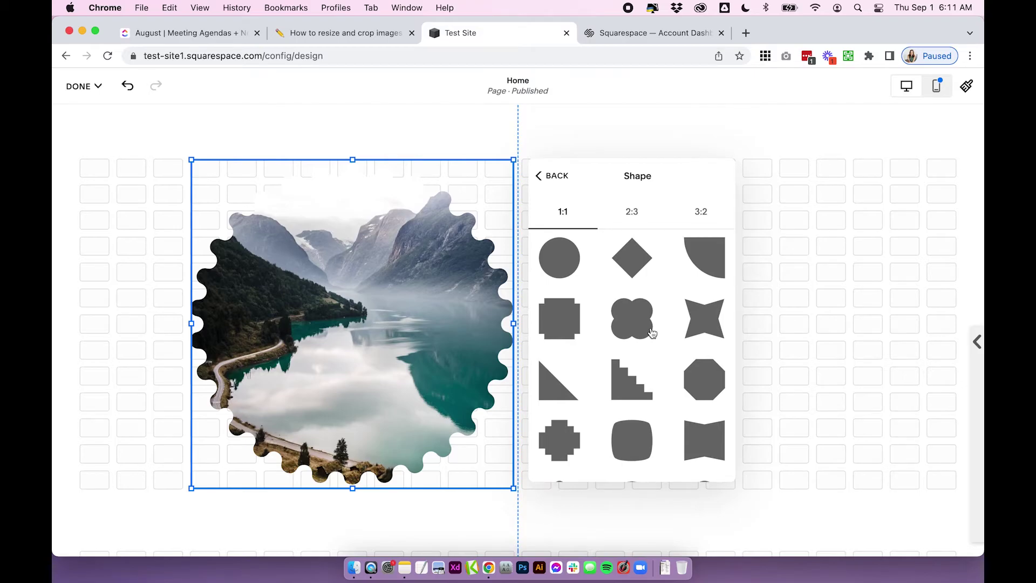
left_click(717, 268)
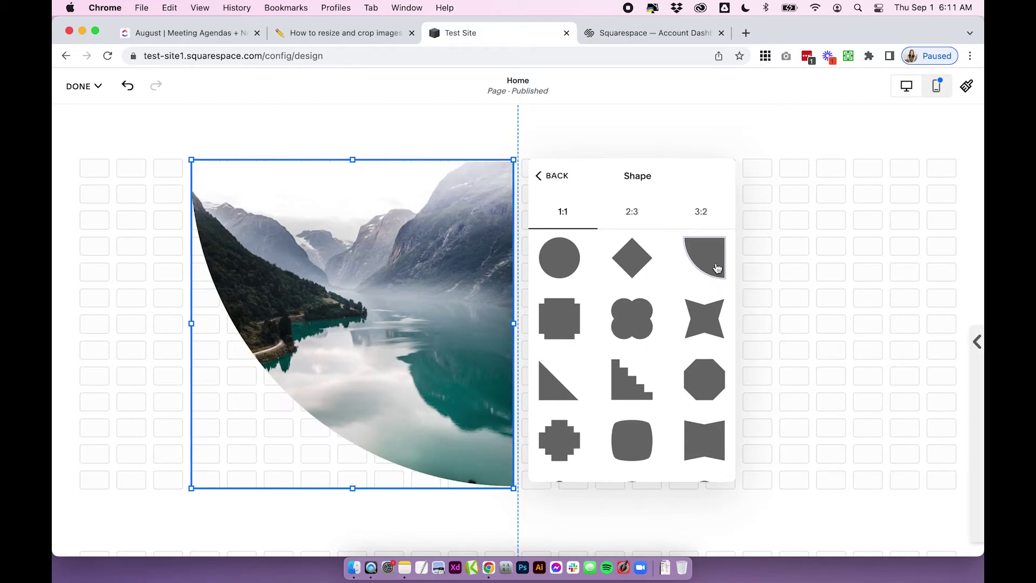
left_click(631, 212)
left_click(575, 261)
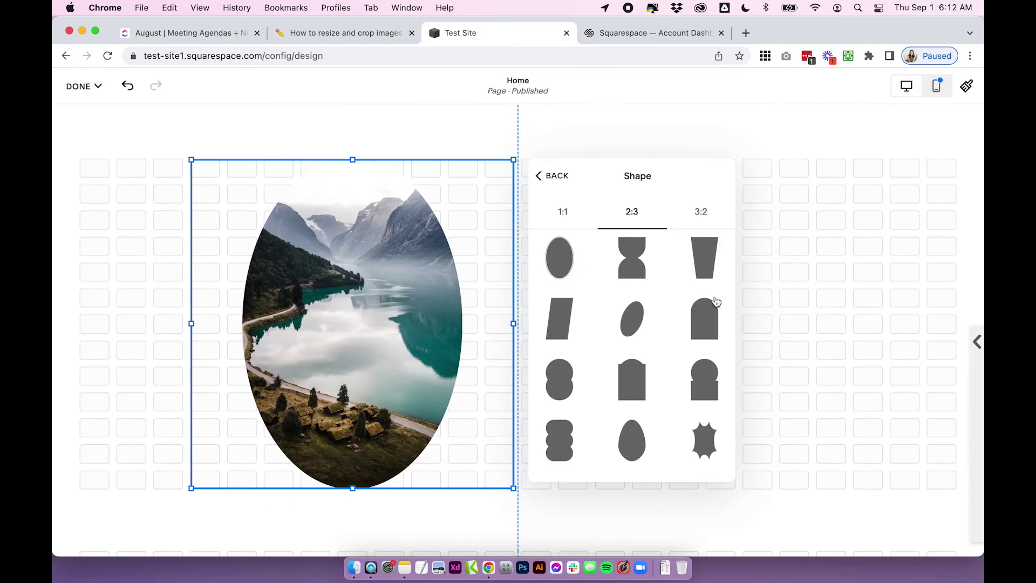
left_click(634, 322)
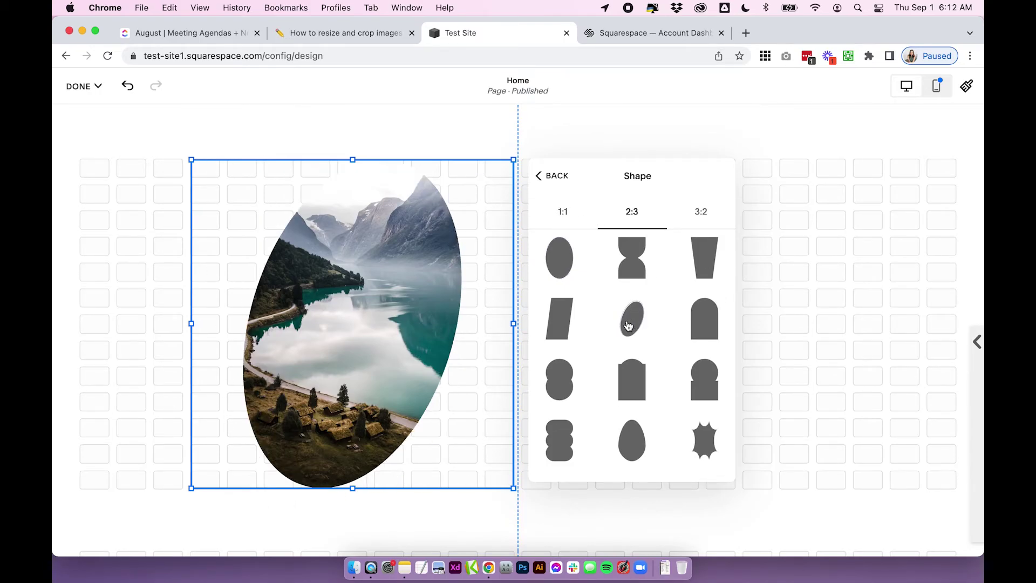
- Try the parallelogram, then the 3:2 double-circle, three-bump and oval shapes, settling on the bowtie
left_click(561, 330)
left_click(708, 216)
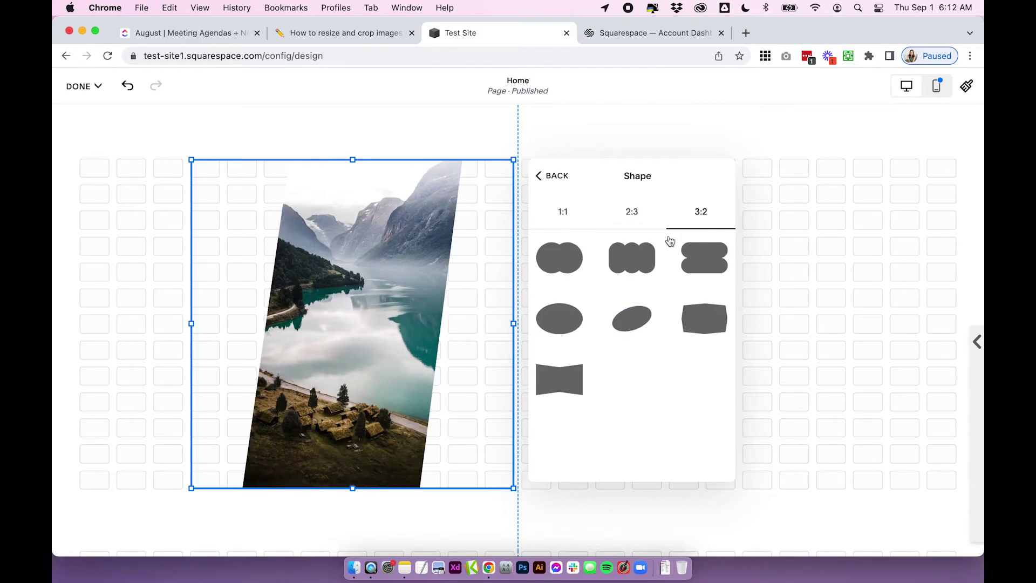
left_click(573, 255)
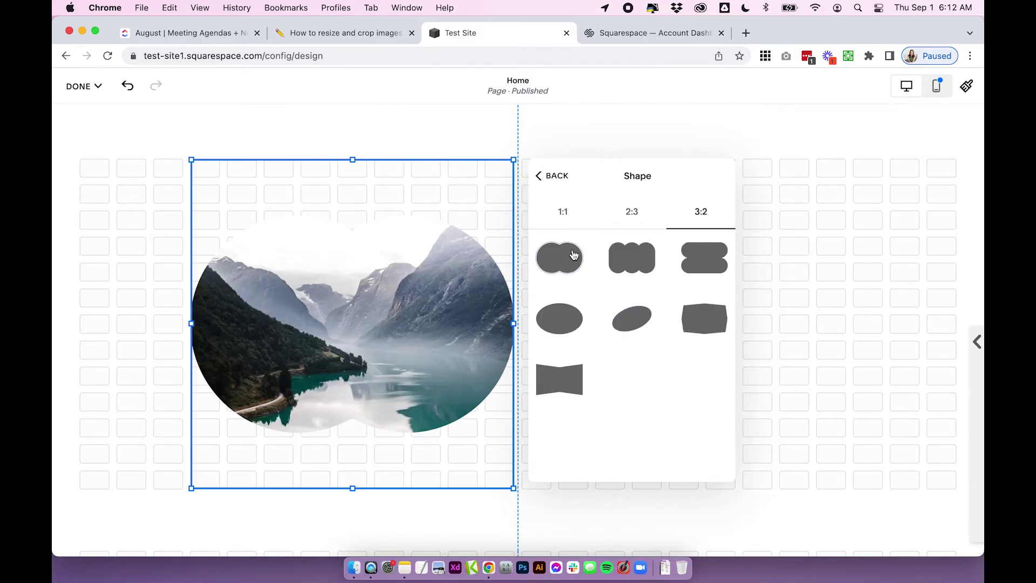
left_click(632, 261)
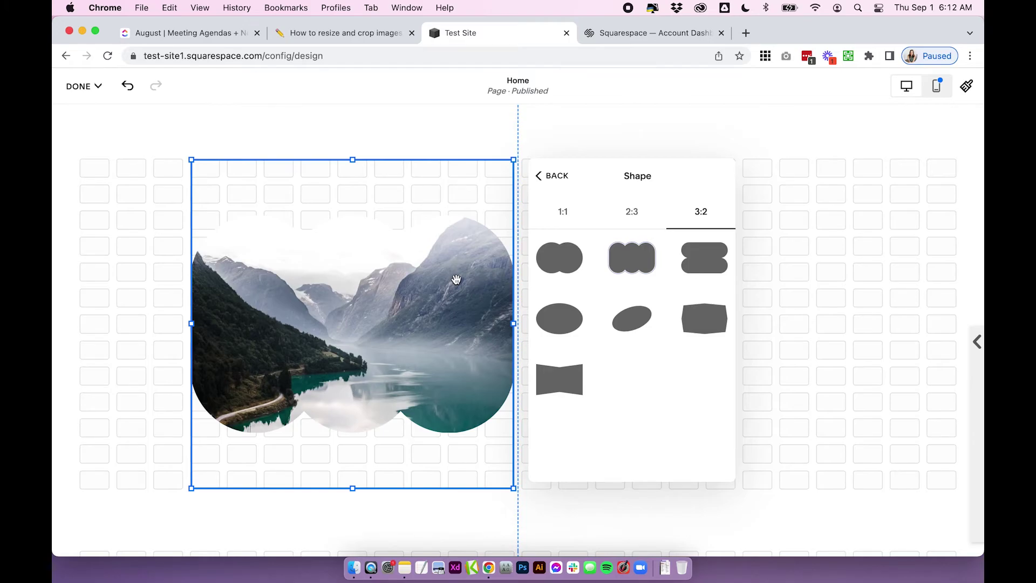
left_click(556, 320)
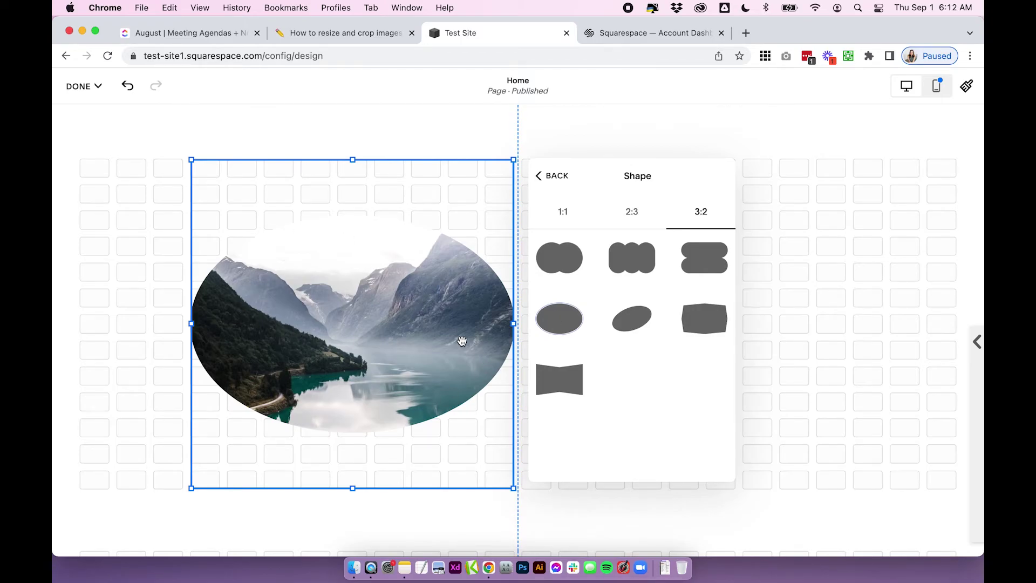
left_click(573, 387)
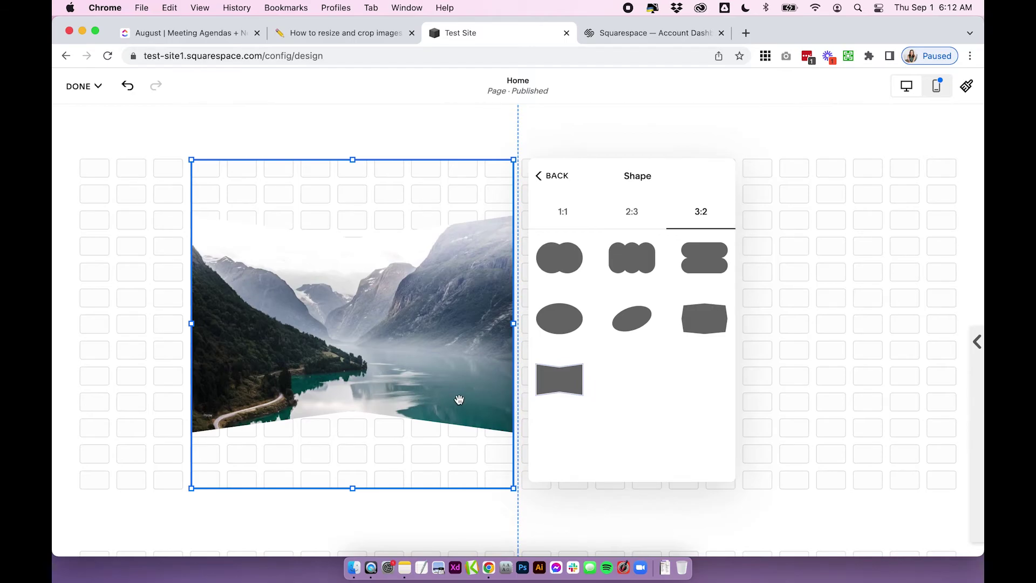
- Shift the photo's focal point down to the village, then back up to the misty mountains and lake
left_click(558, 179)
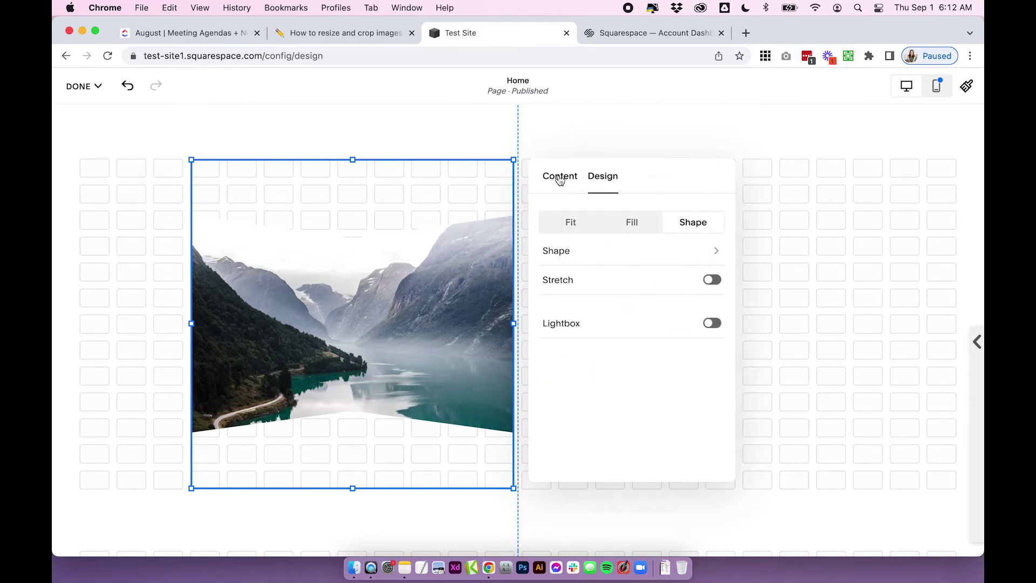
left_click(560, 180)
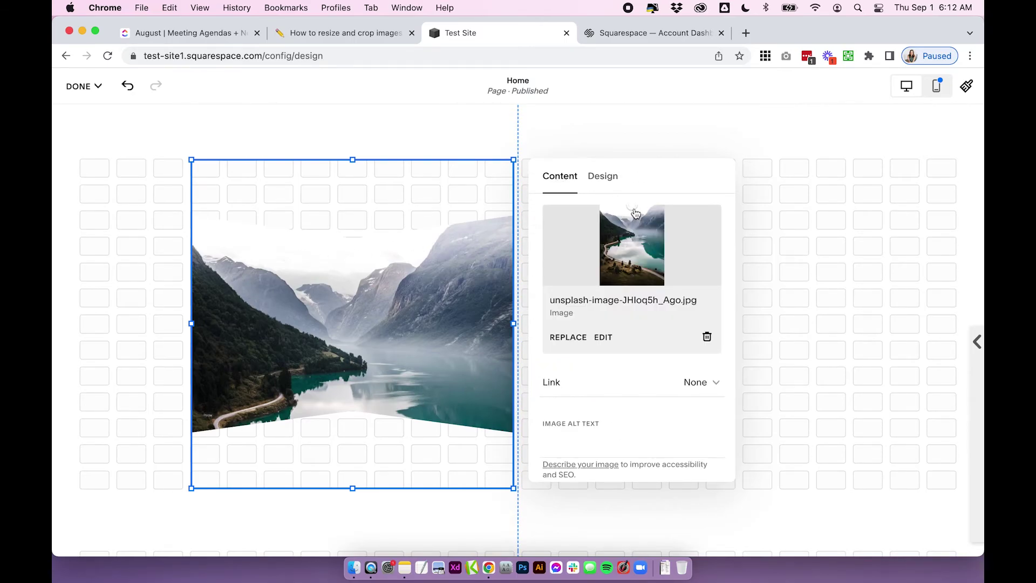
left_click_drag(636, 214, 635, 292)
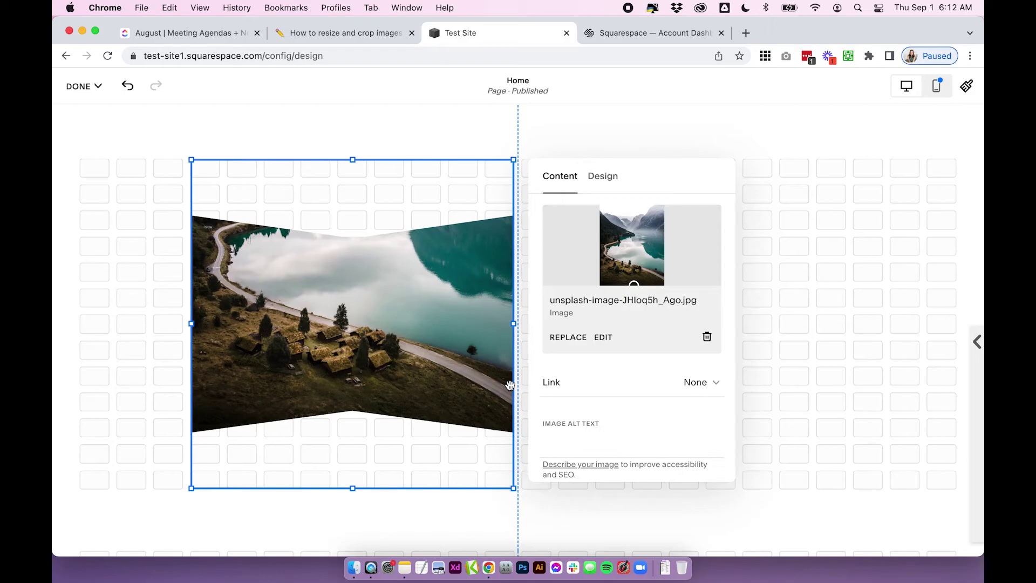
left_click_drag(630, 278, 633, 233)
left_click(603, 176)
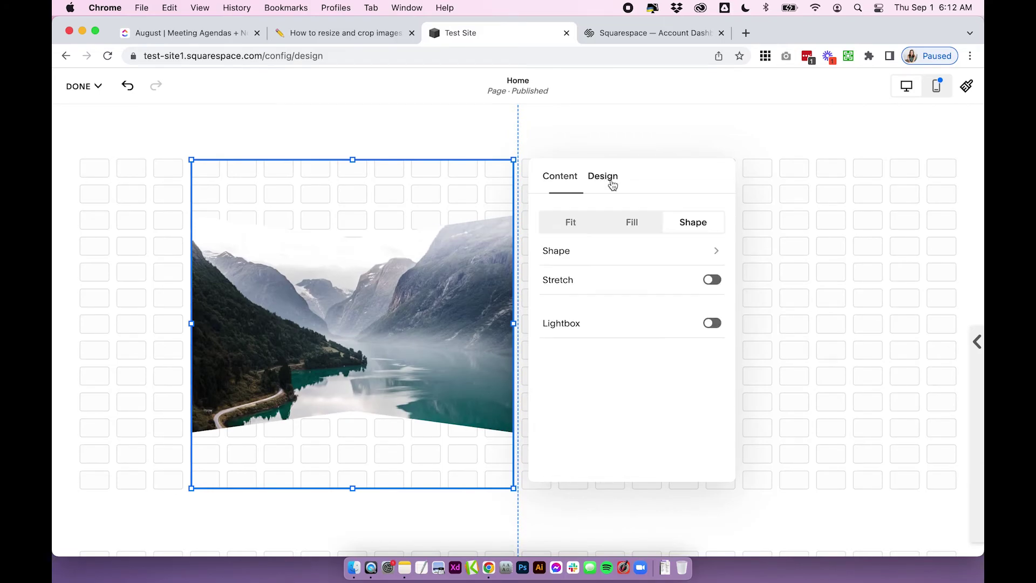
- Turn on Stretch for the shaped image and shorten the image block from the bottom
left_click(575, 257)
left_click(549, 177)
left_click(712, 279)
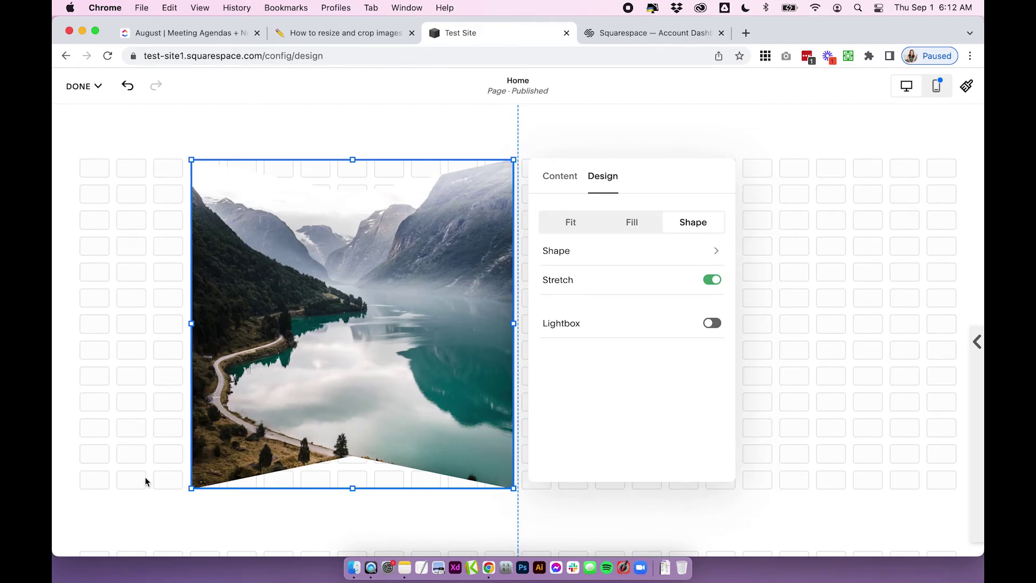
left_click_drag(352, 488, 348, 400)
- Try the 1:1 circle and diamond crops, settle on the 3:2 three-bump shape, and shorten the block further
double_click(410, 334)
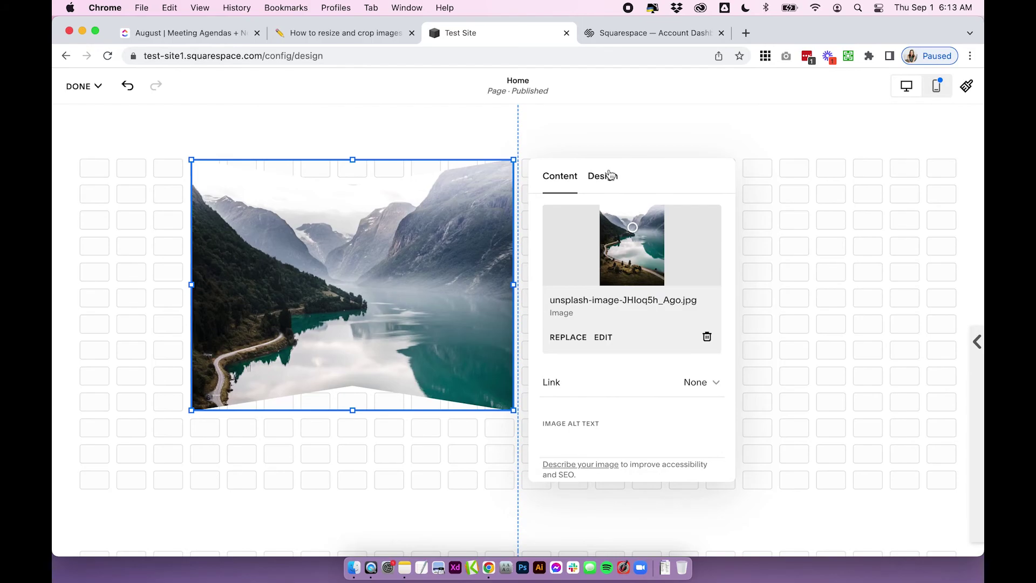
left_click(608, 175)
left_click(578, 257)
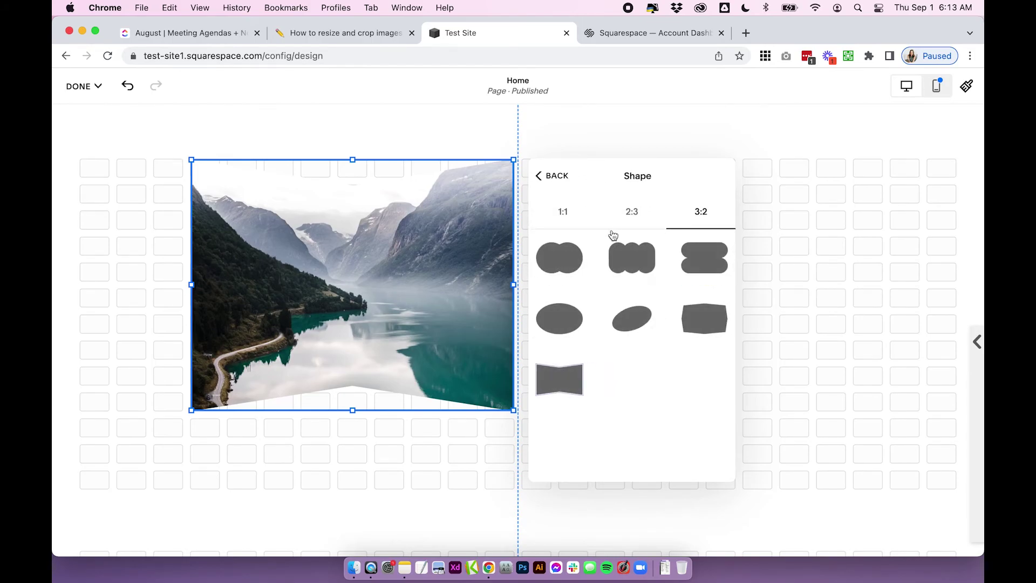
left_click(562, 212)
left_click(562, 268)
left_click(633, 260)
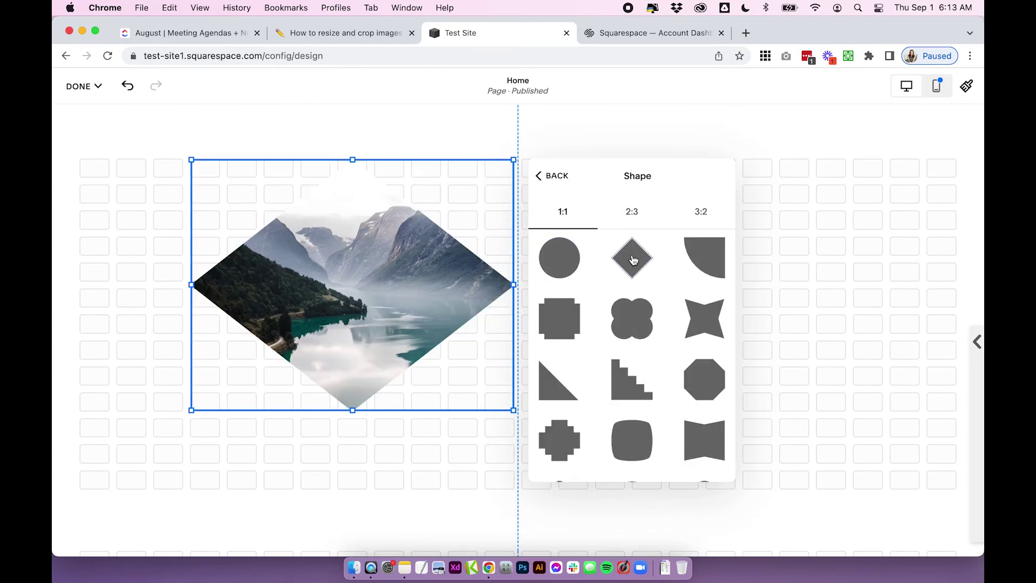
left_click(702, 214)
left_click(634, 257)
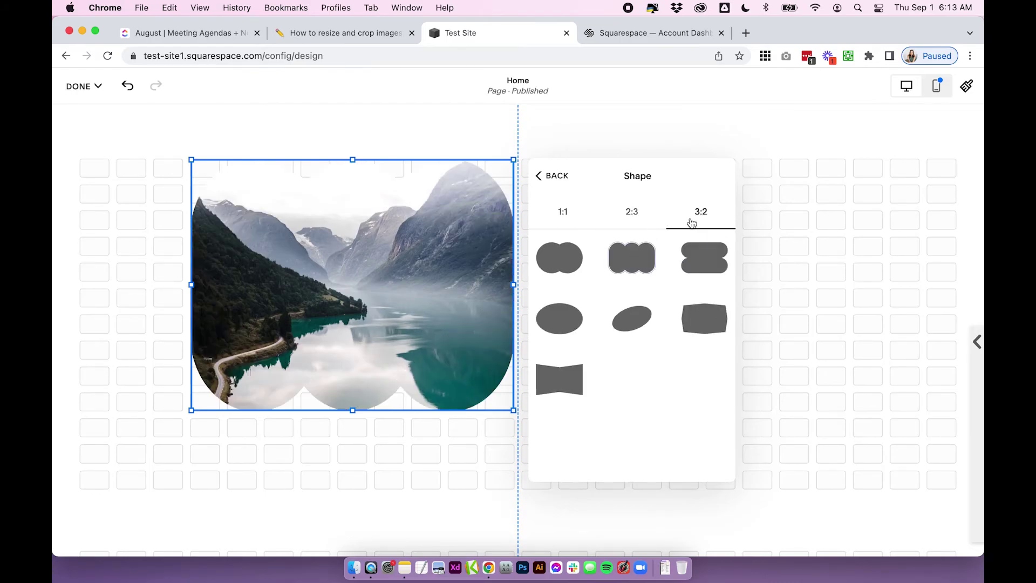
left_click(354, 403)
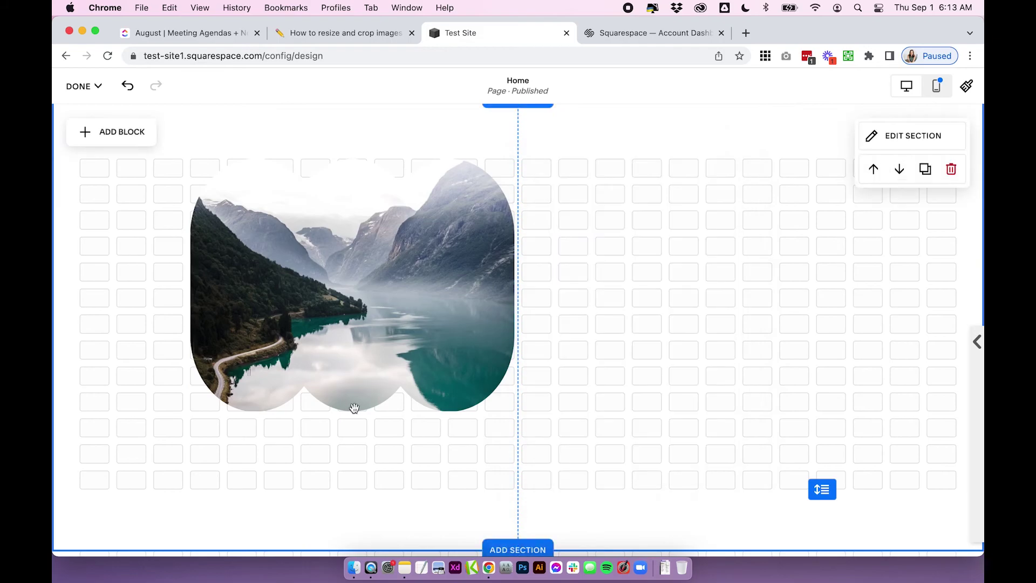
left_click_drag(352, 410, 347, 360)
double_click(397, 306)
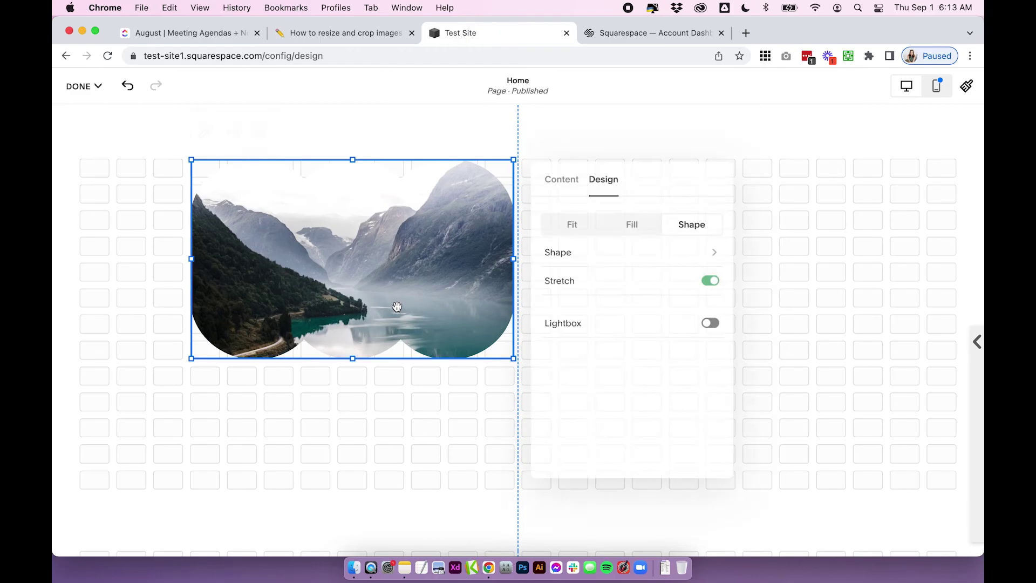
- Crop the image to the 1:1 circle and turn Stretch off so it stays round
left_click(585, 257)
left_click(563, 216)
left_click(572, 273)
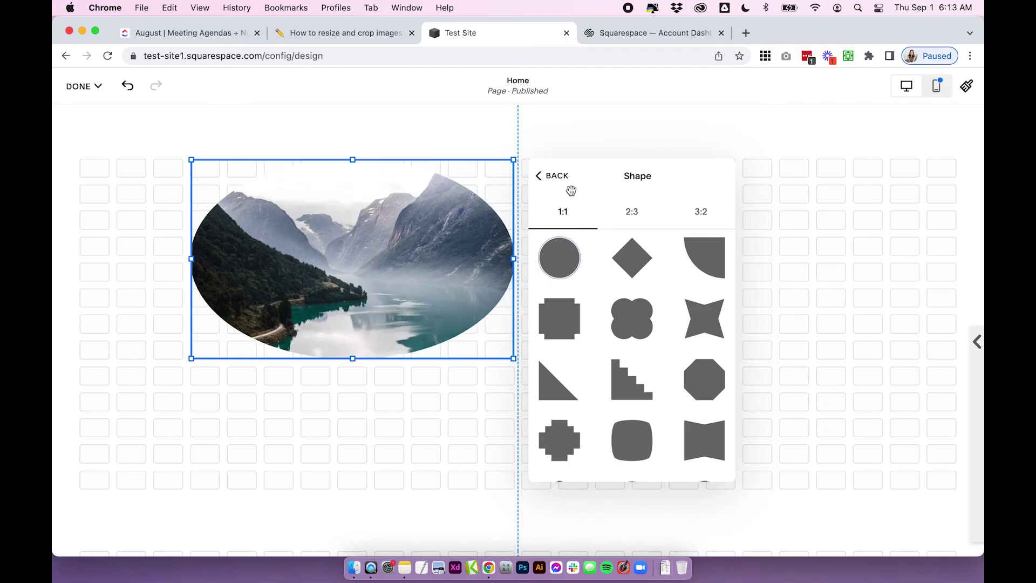
left_click(551, 176)
left_click(712, 278)
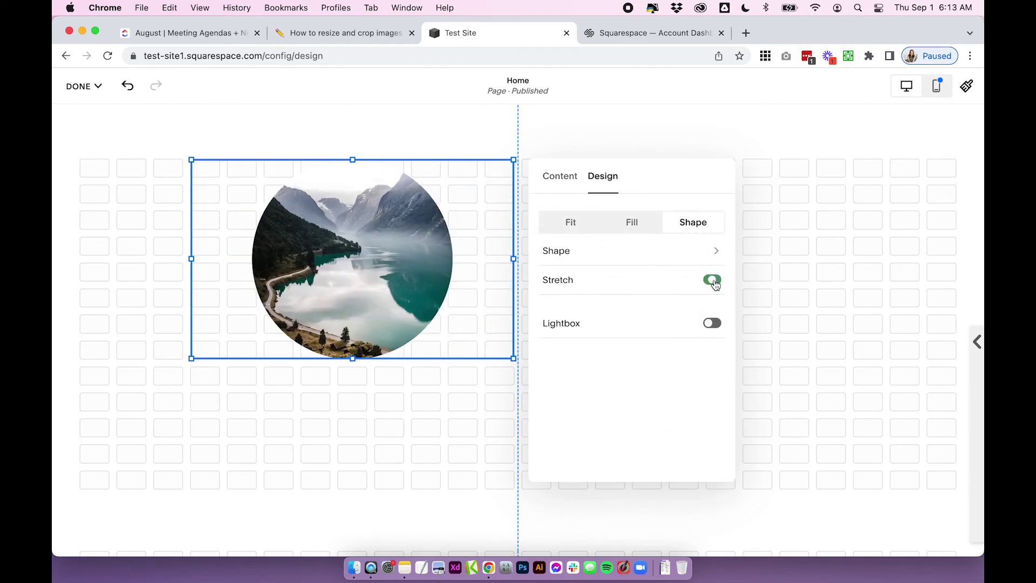
- Make the image block taller, then toggle Stretch on and back off to keep a true circle
left_click(359, 371)
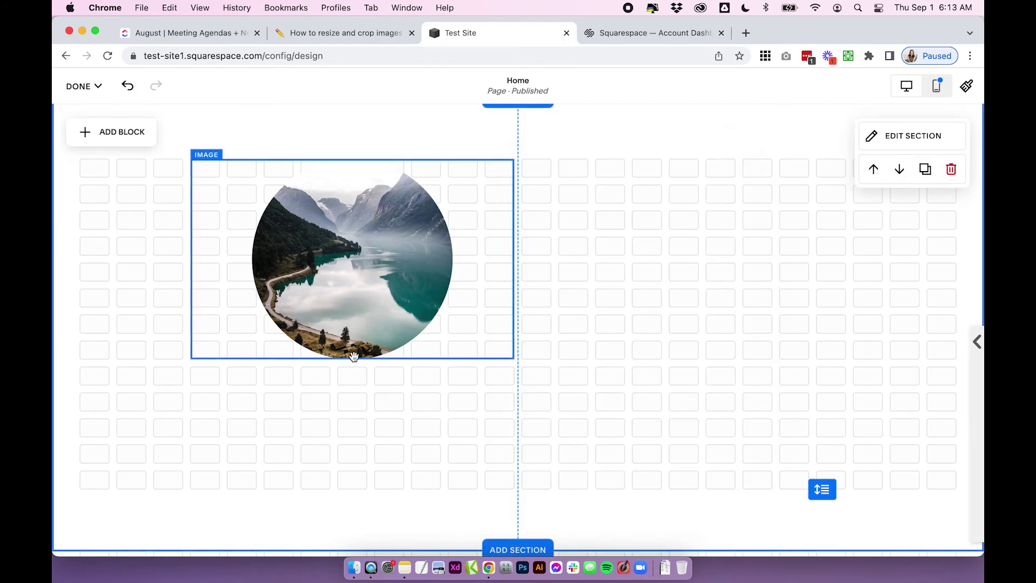
left_click_drag(353, 358, 354, 437)
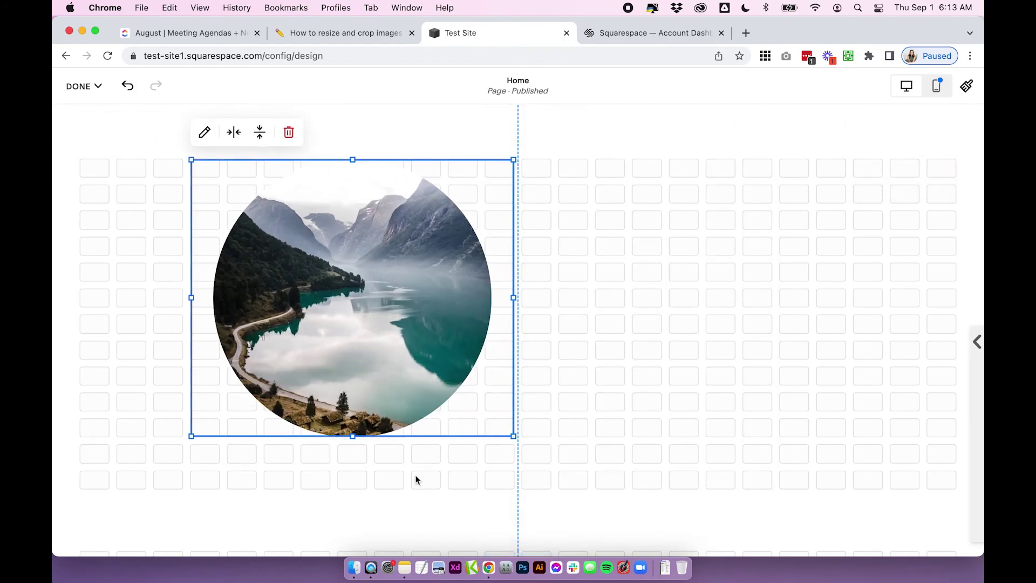
double_click(426, 350)
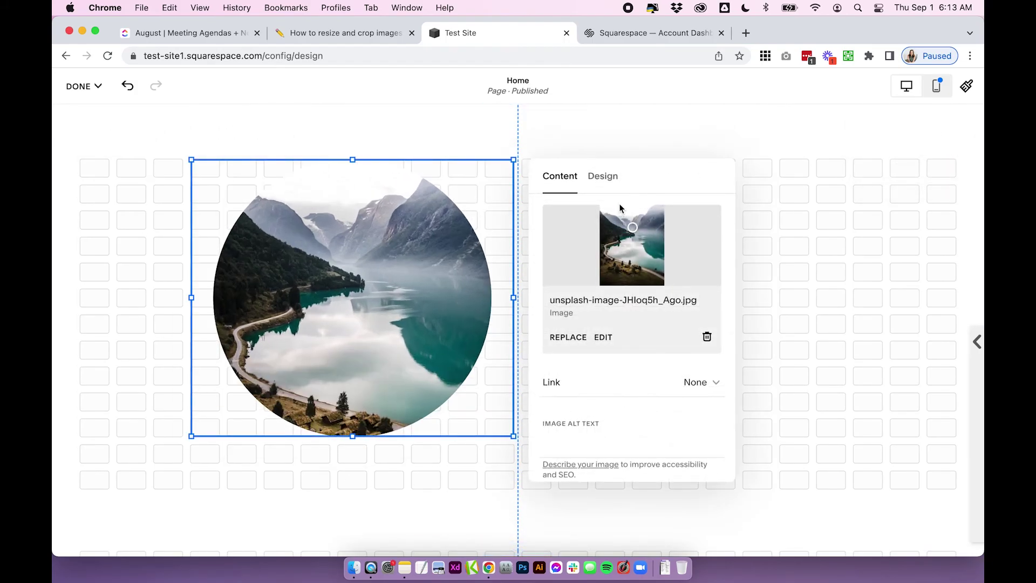
left_click(612, 179)
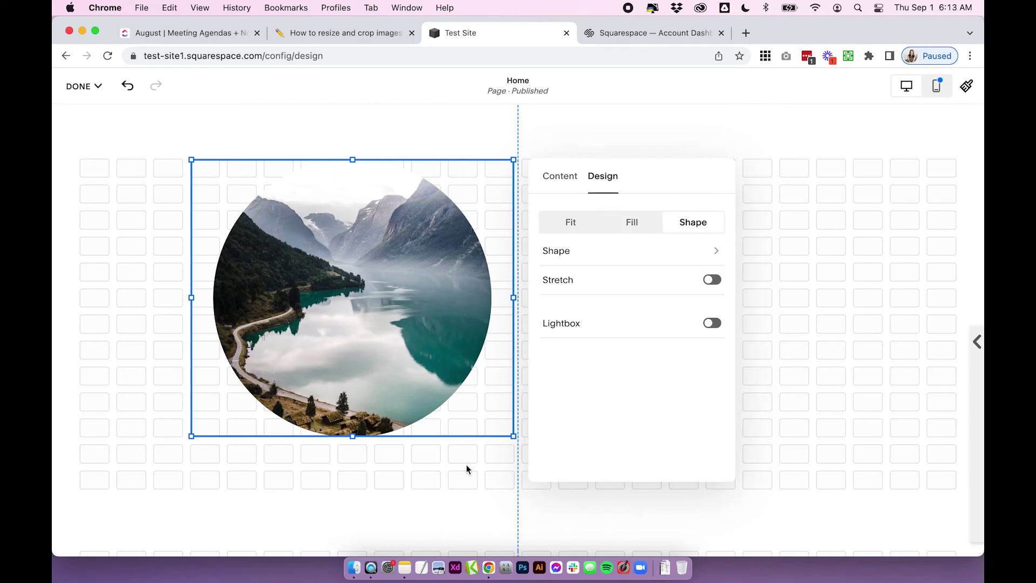
left_click(708, 282)
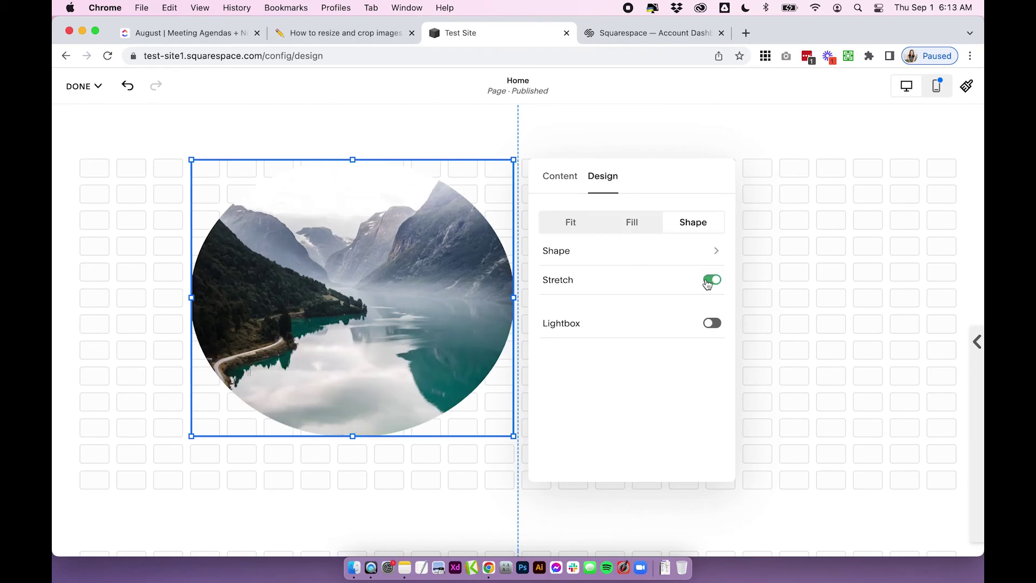
left_click(708, 281)
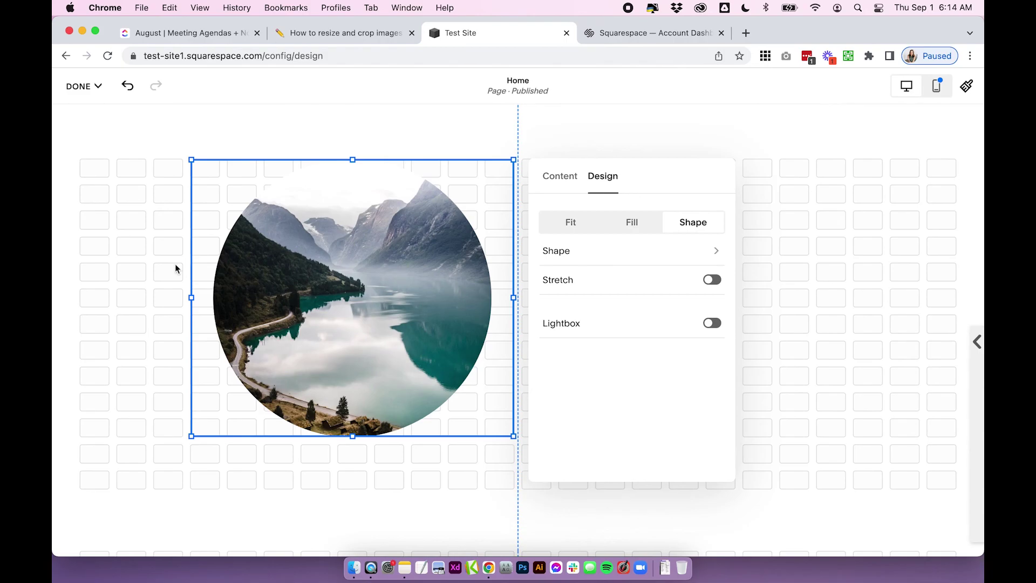
- Deselect the circular photo by clicking an empty area of the section
left_click(153, 274)
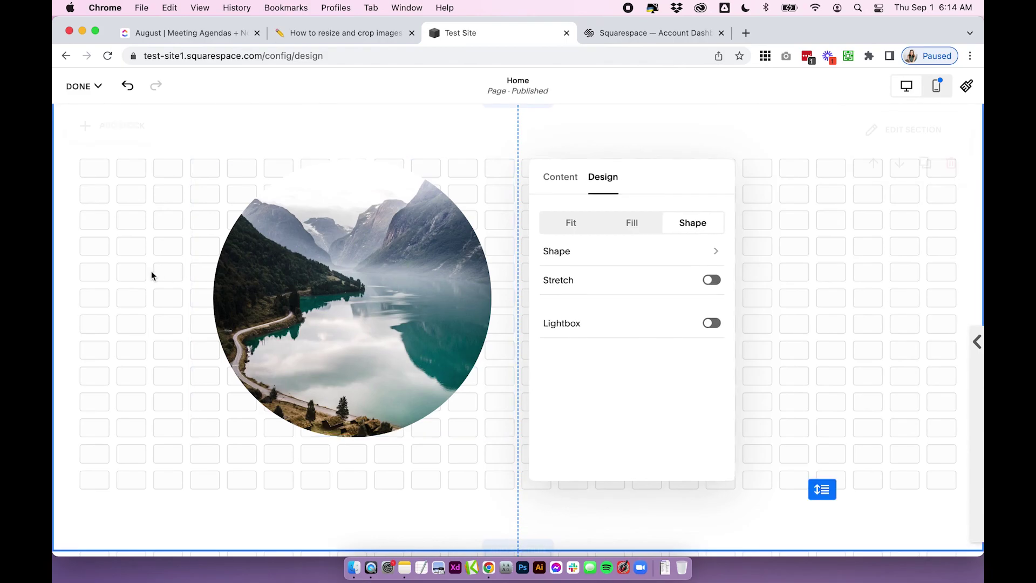